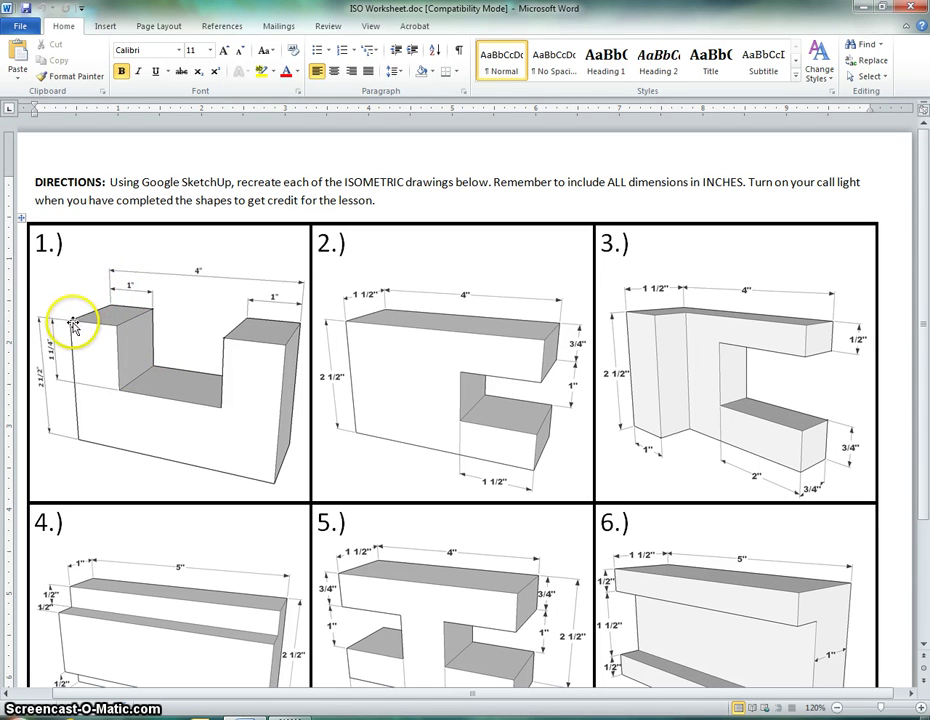
- Scroll the ISO worksheet in Word to study the figure 1 drawing
ctrl+scroll(80, 340, up, 3)
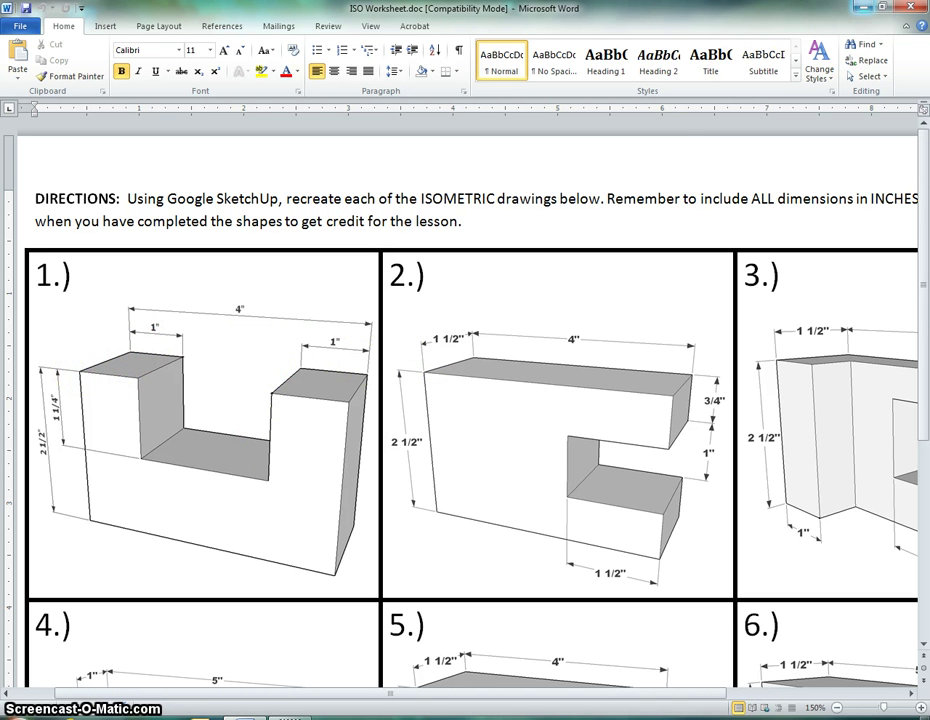
- Minimize Word and start a new model from the Construction Documentation - Feet and Inches template
click(861, 7)
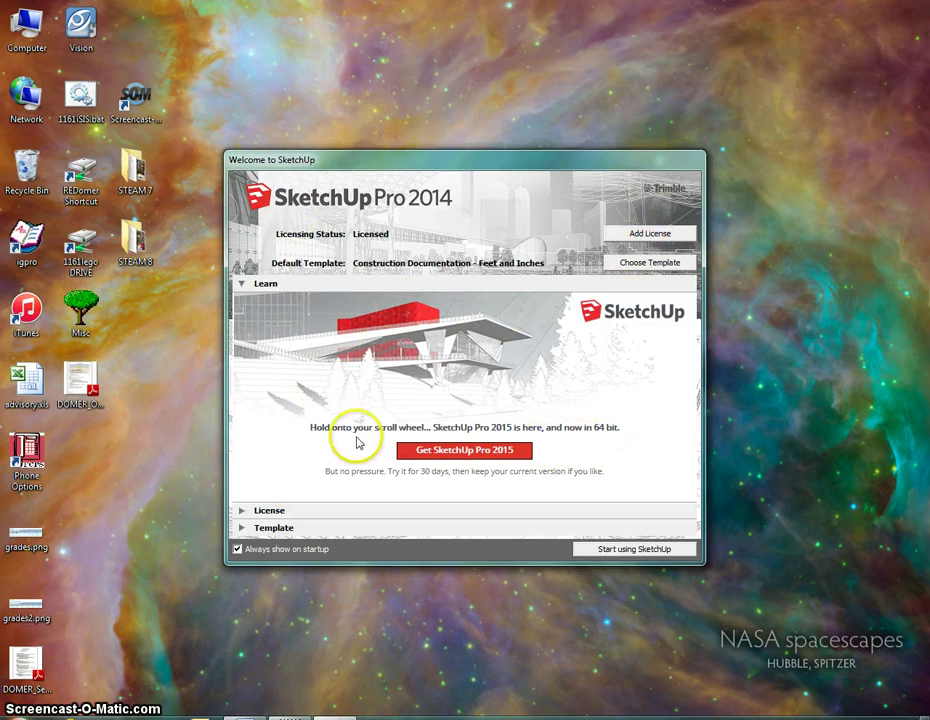
click(662, 264)
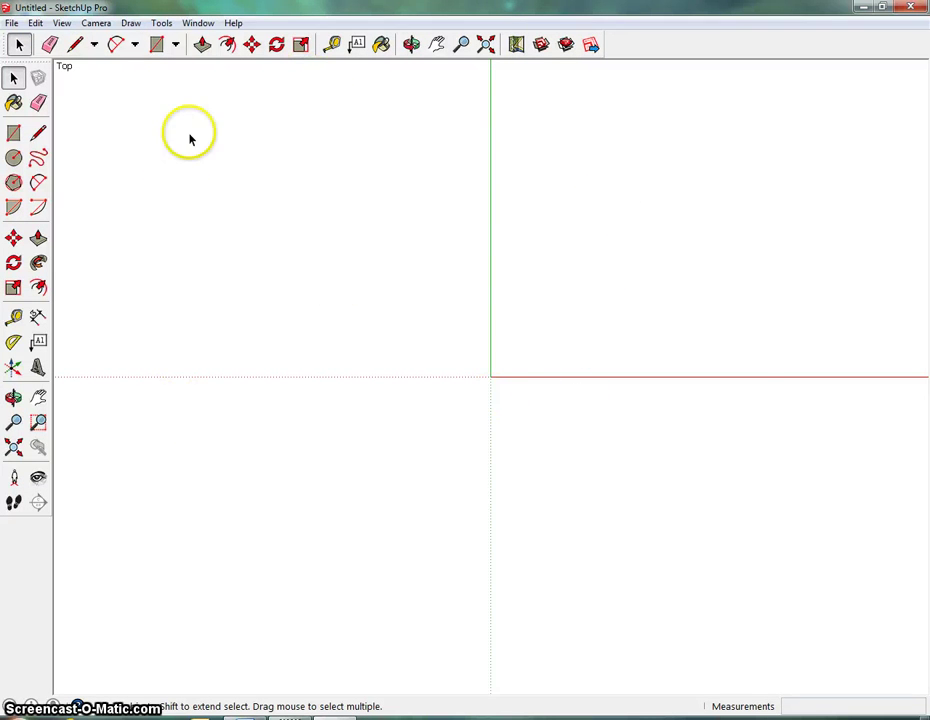
- Set the camera to the standard Iso view, then check the worksheet in Word
click(100, 23)
mouse_move(114, 74)
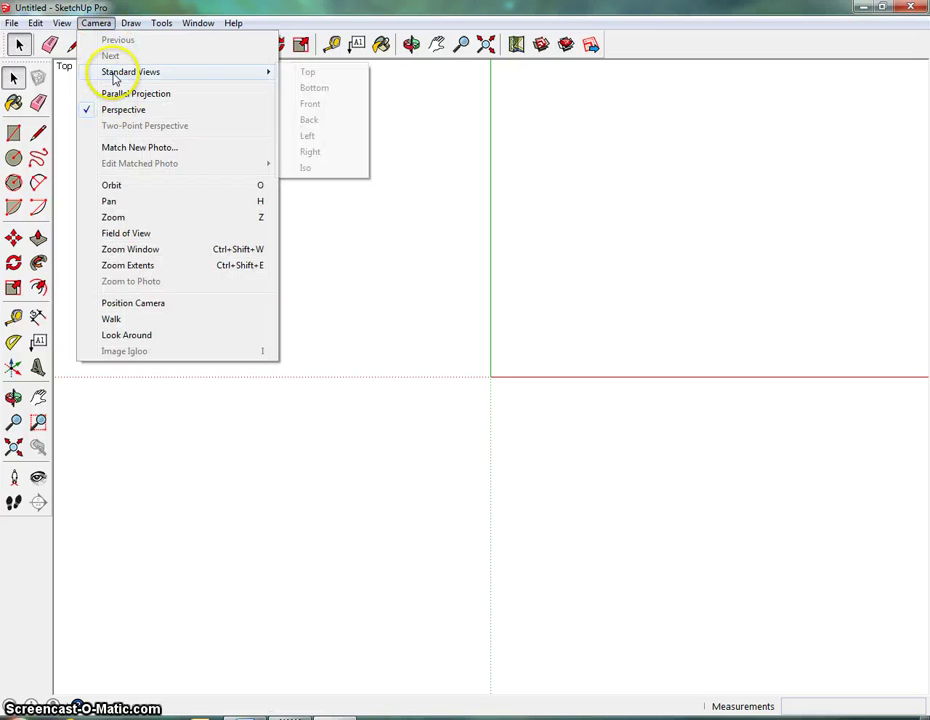
click(310, 170)
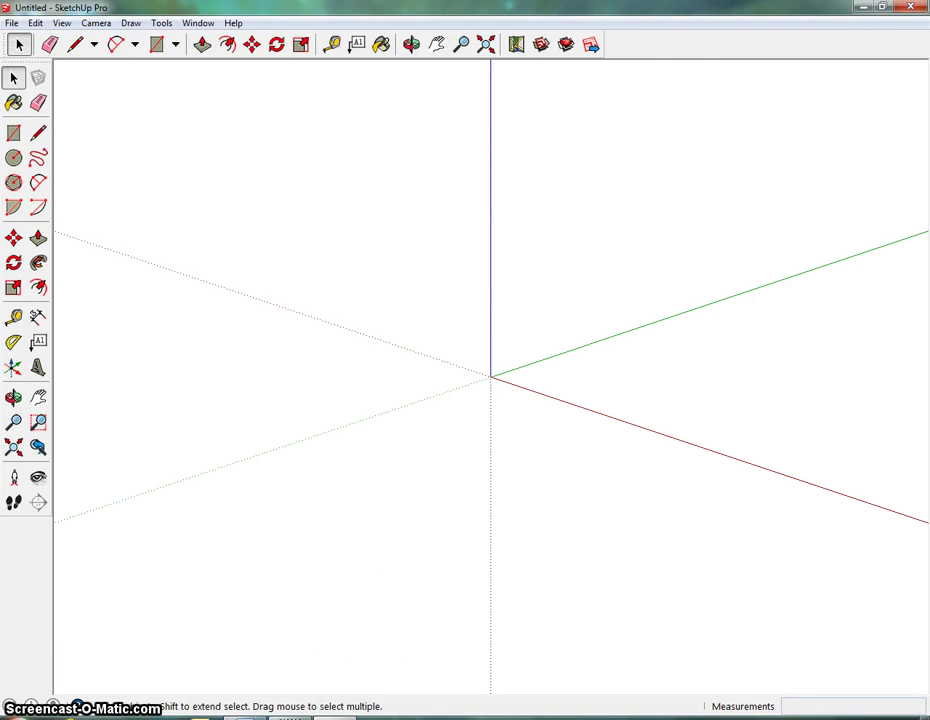
key(alt+Tab)
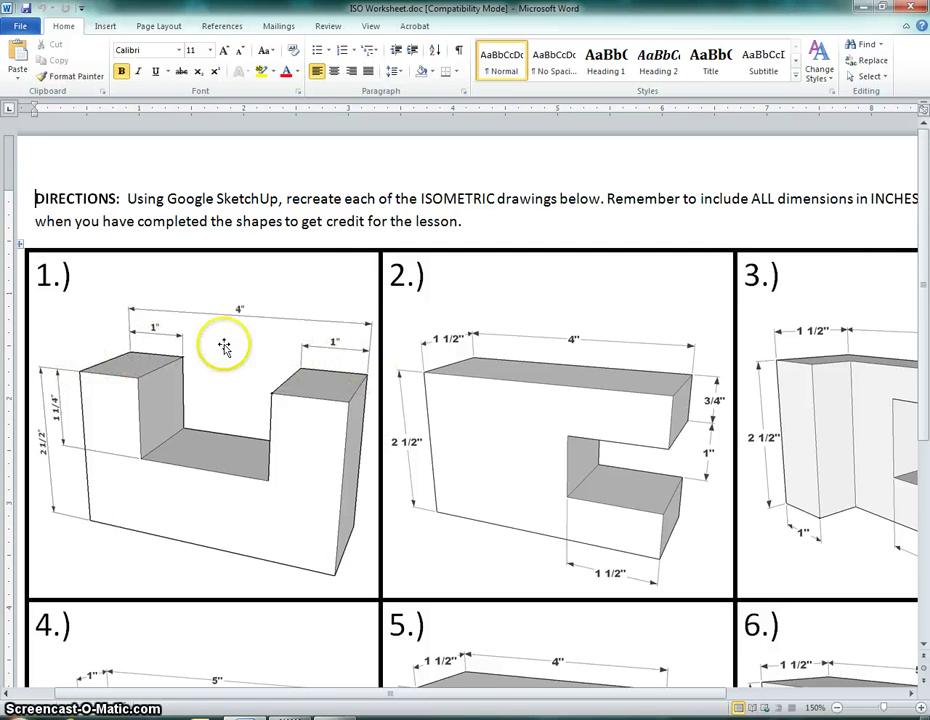
- Draw a 1.5" by 4" rectangle flat on the ground with its corner at the origin
click(864, 8)
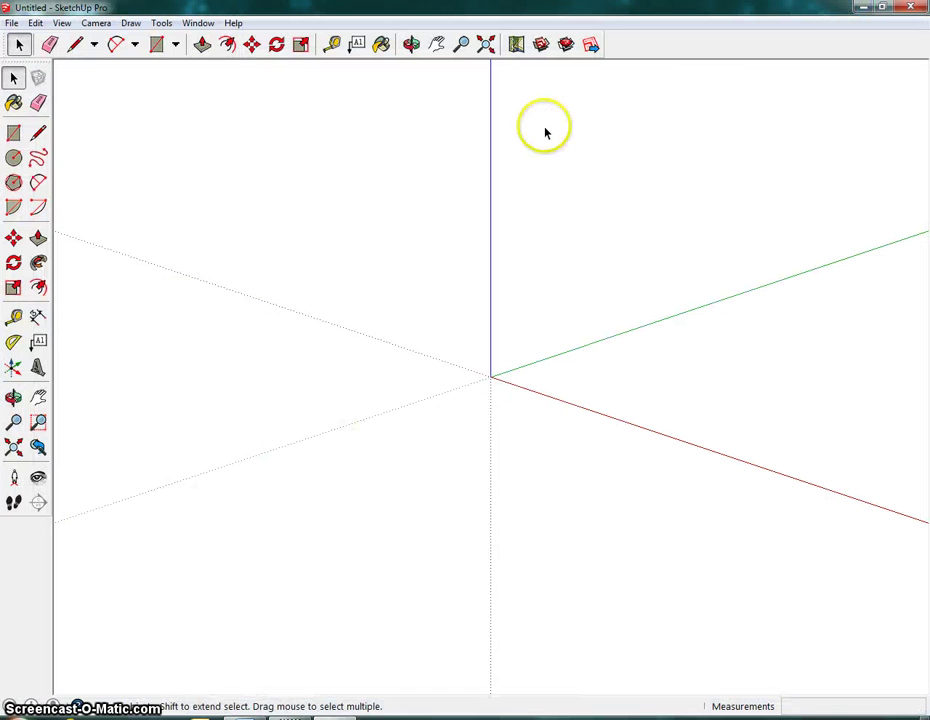
click(158, 46)
click(491, 376)
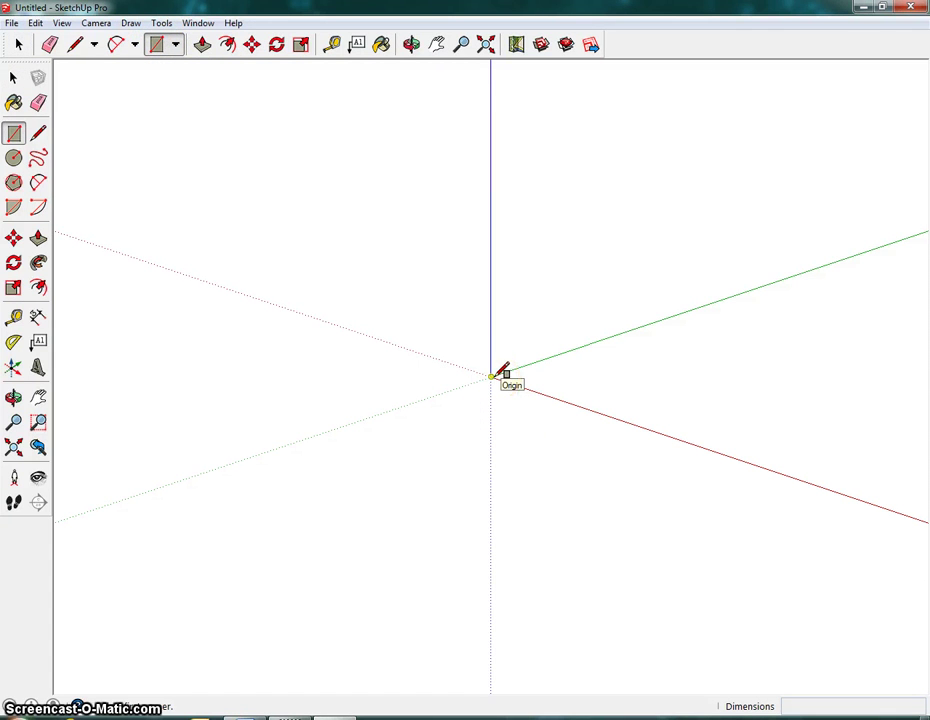
click(491, 376)
drag(493, 377, 646, 388)
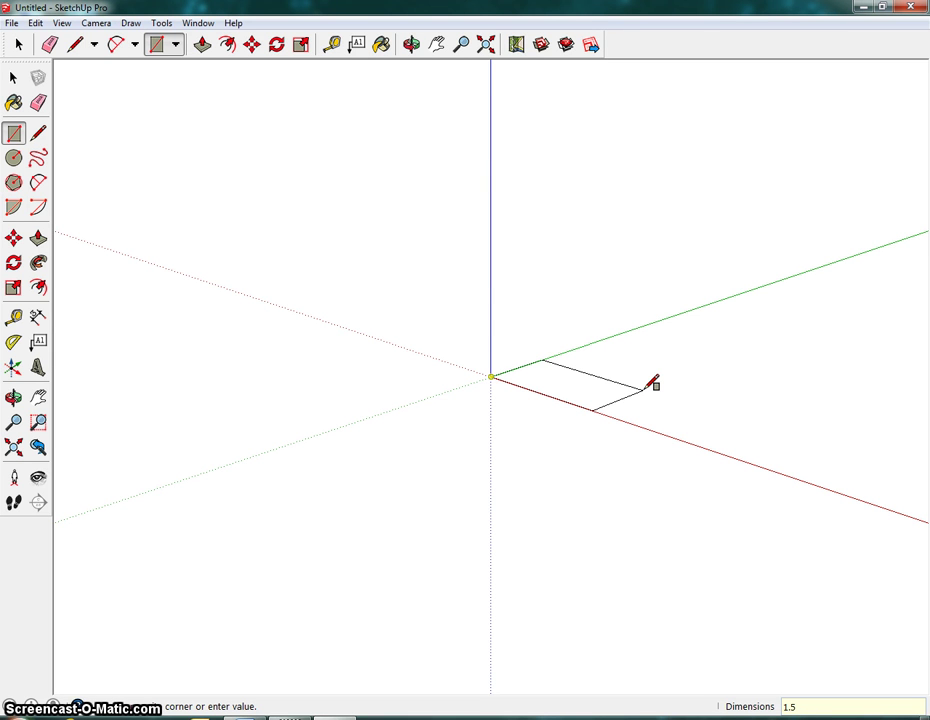
text(", 4)
key(Escape)
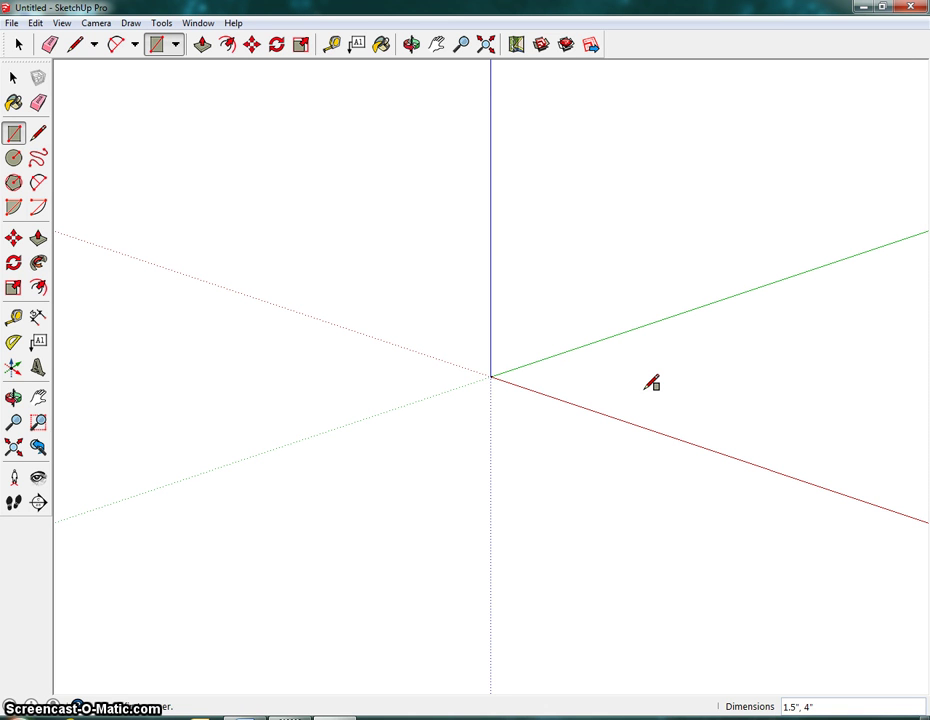
click(491, 375)
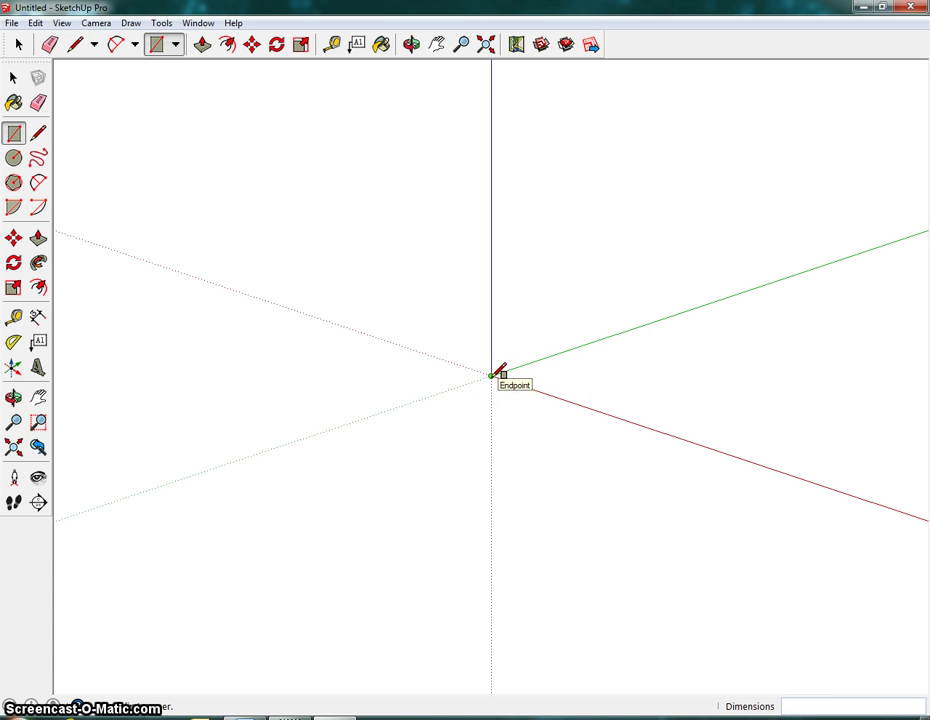
scroll(528, 359, up, 2)
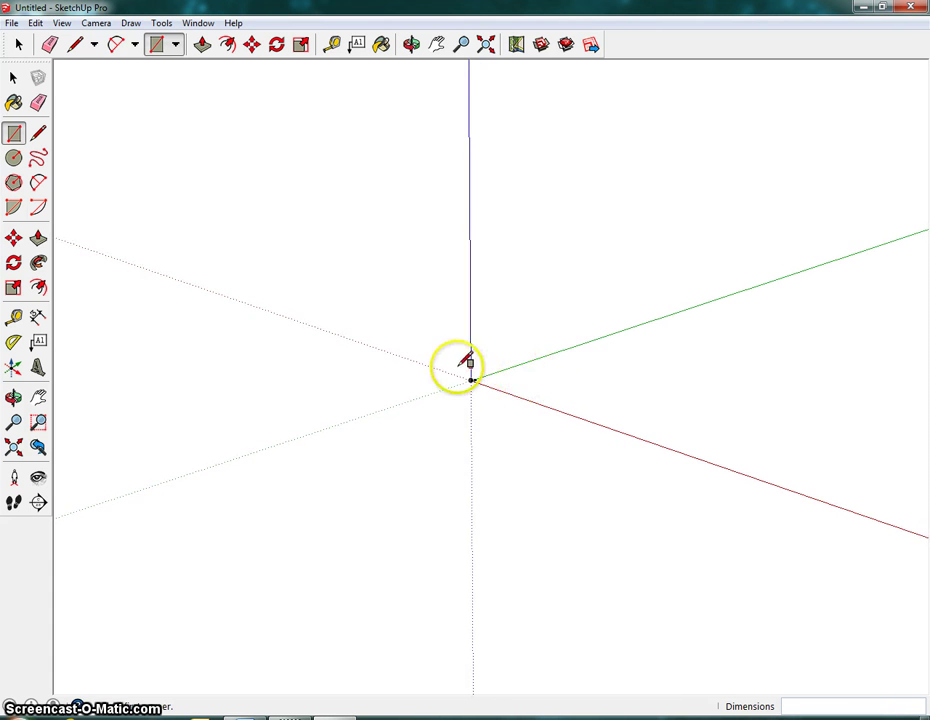
scroll(470, 375, up, 2)
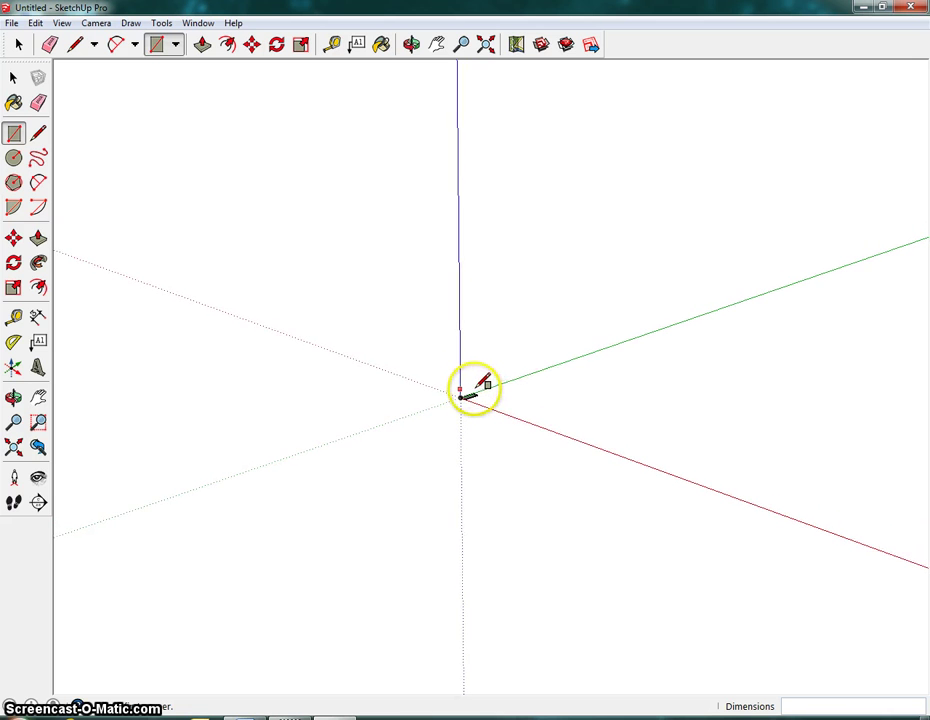
scroll(462, 397, up, 3)
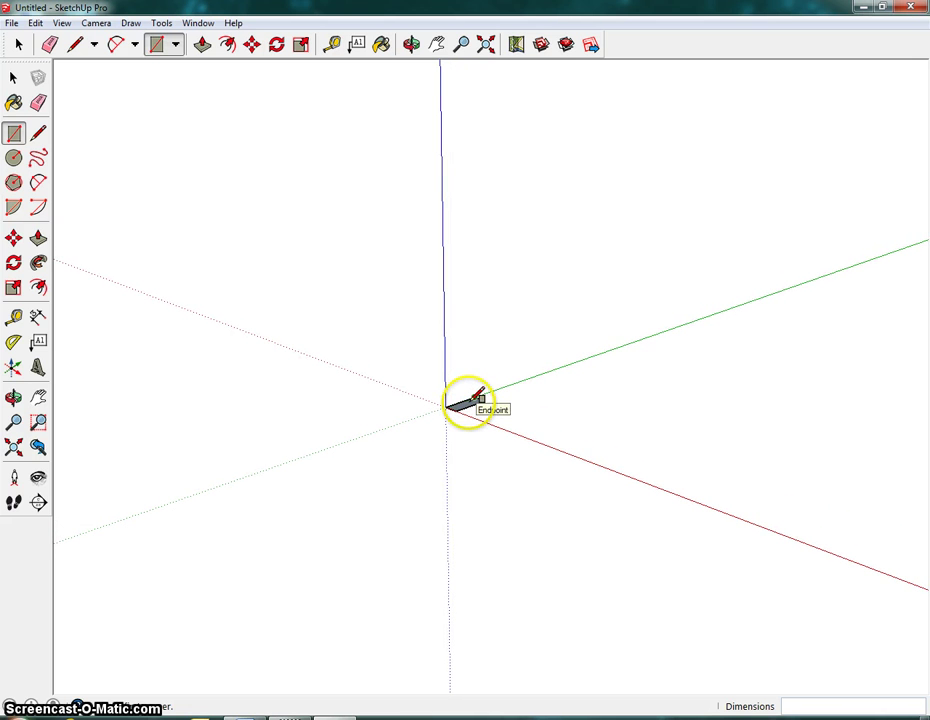
- Zoom extents, pan and orbit to frame the rectangle at an angle, then view the worksheet
click(485, 46)
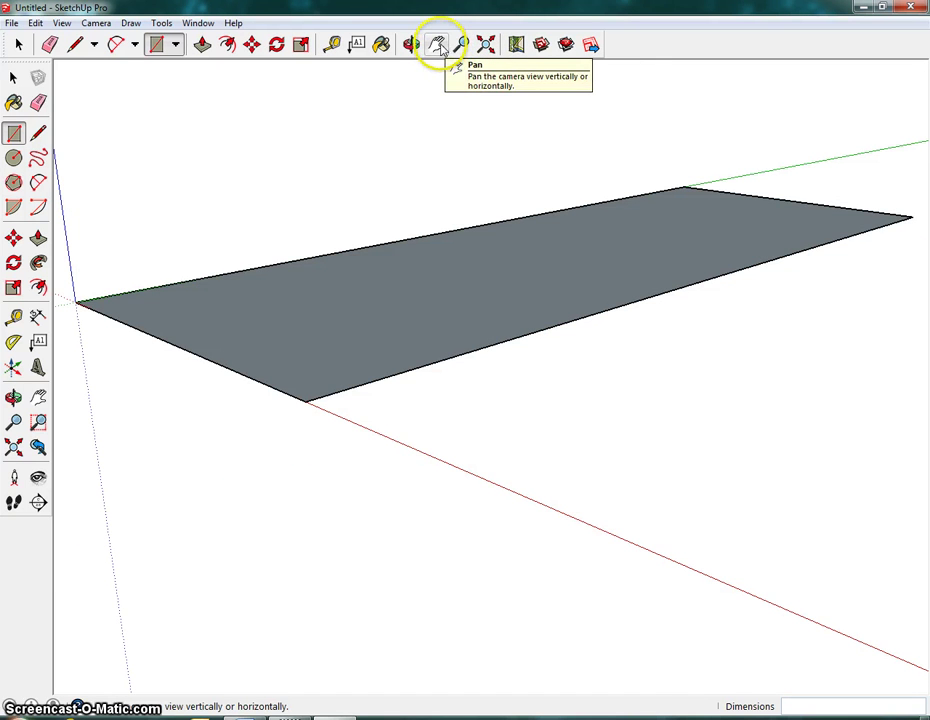
click(437, 45)
drag(654, 284, 629, 349)
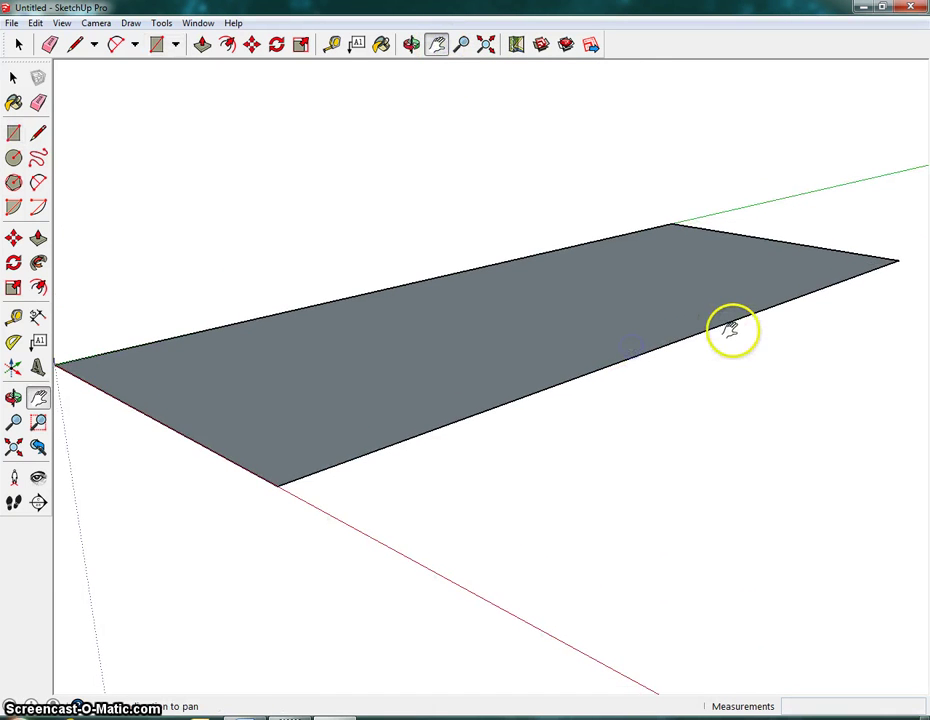
click(411, 44)
drag(731, 374, 293, 428)
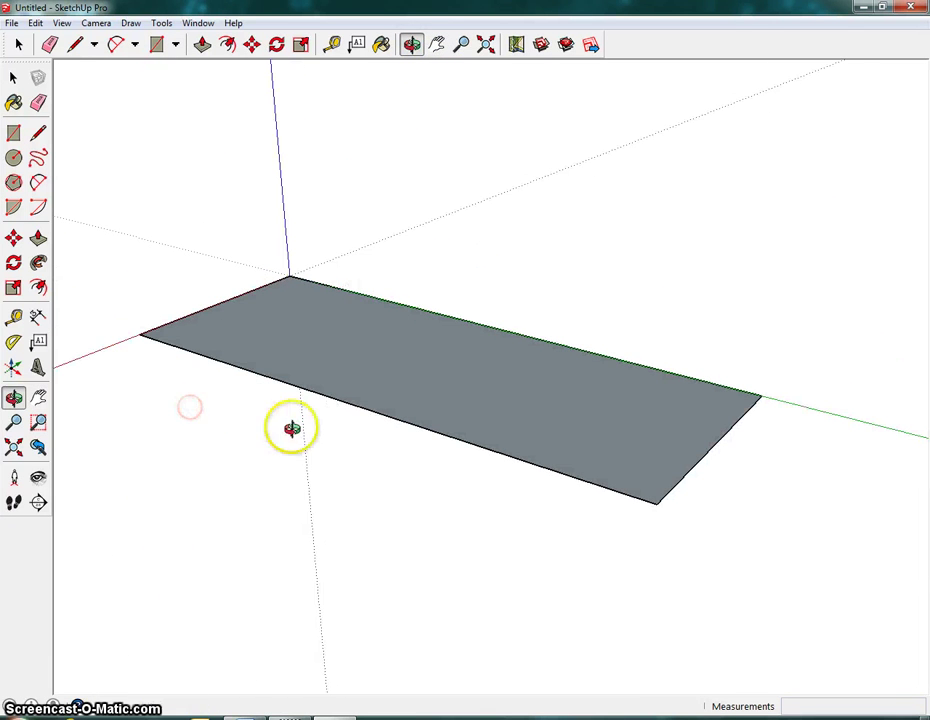
click(437, 45)
middle_drag(425, 461, 634, 572)
click(290, 716)
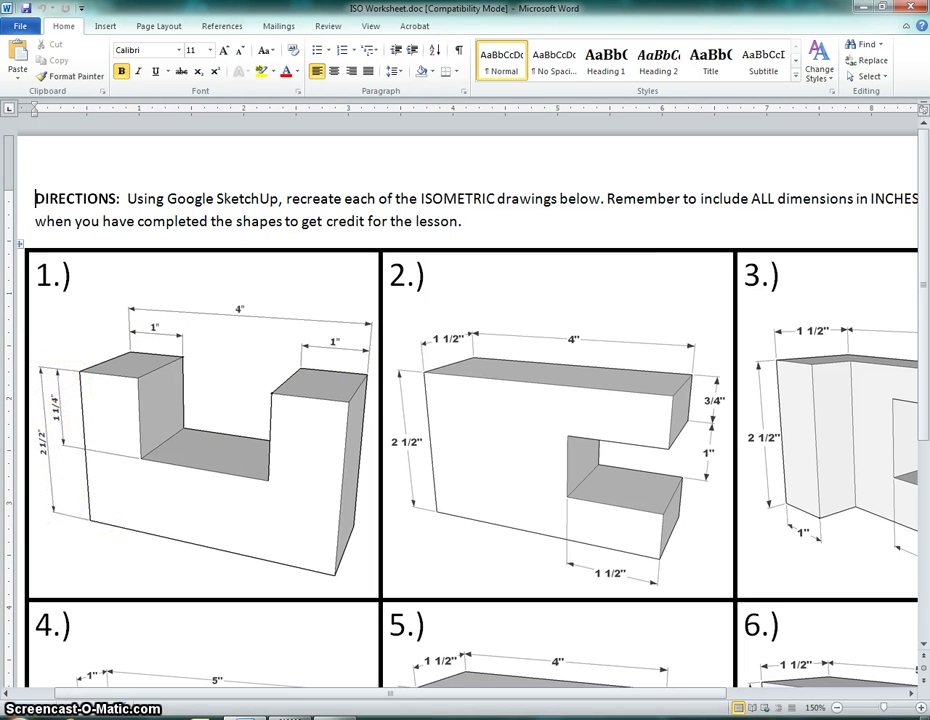
- Push/pull the rectangle face up 2.5" into a solid box
click(332, 713)
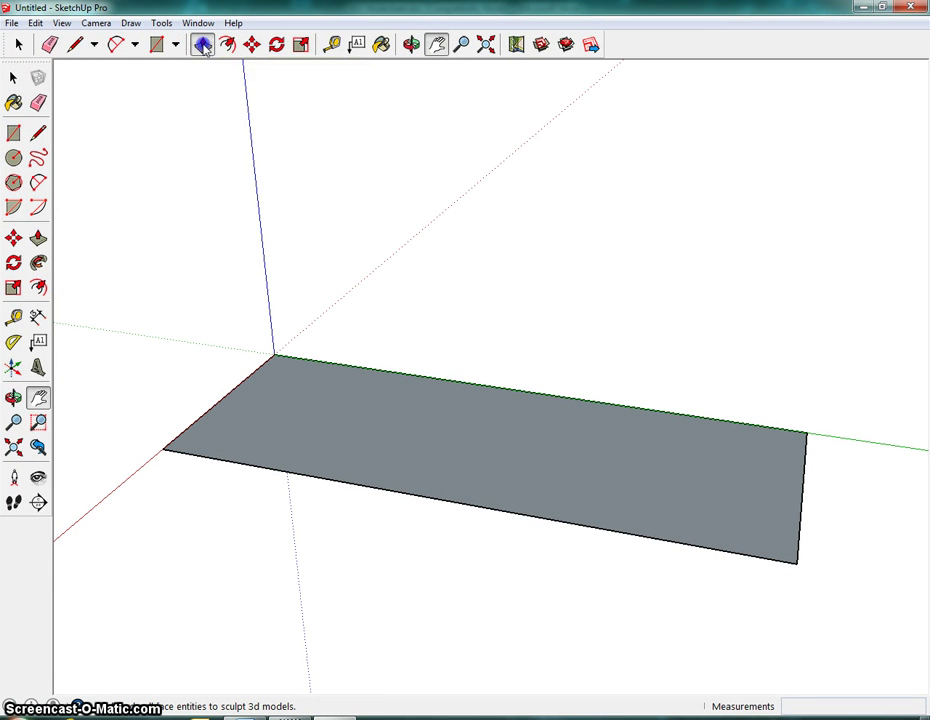
click(202, 45)
click(451, 374)
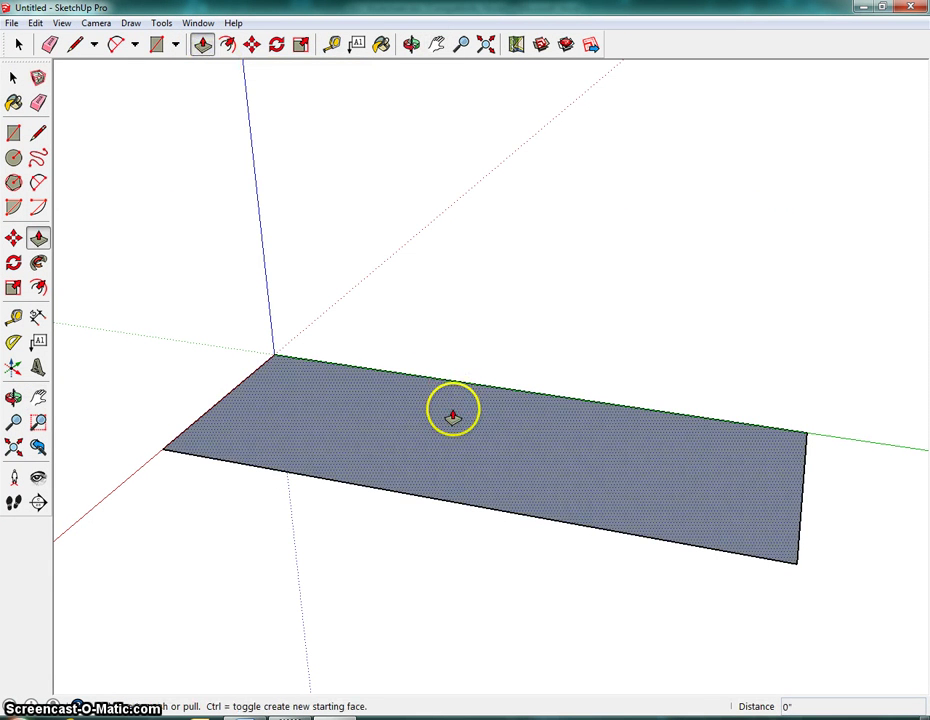
click(453, 416)
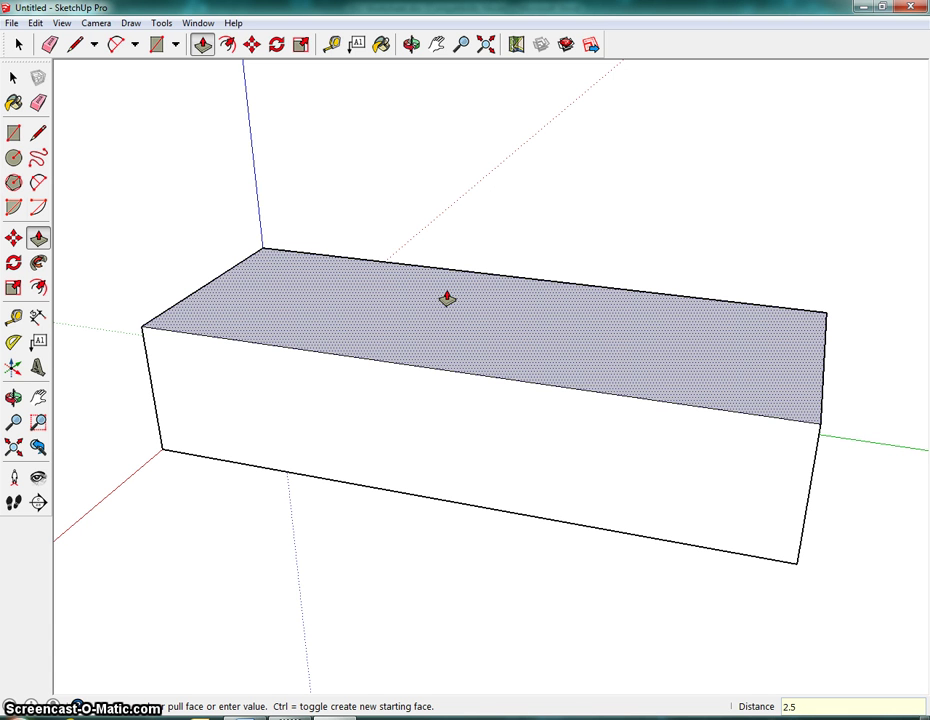
key(Return)
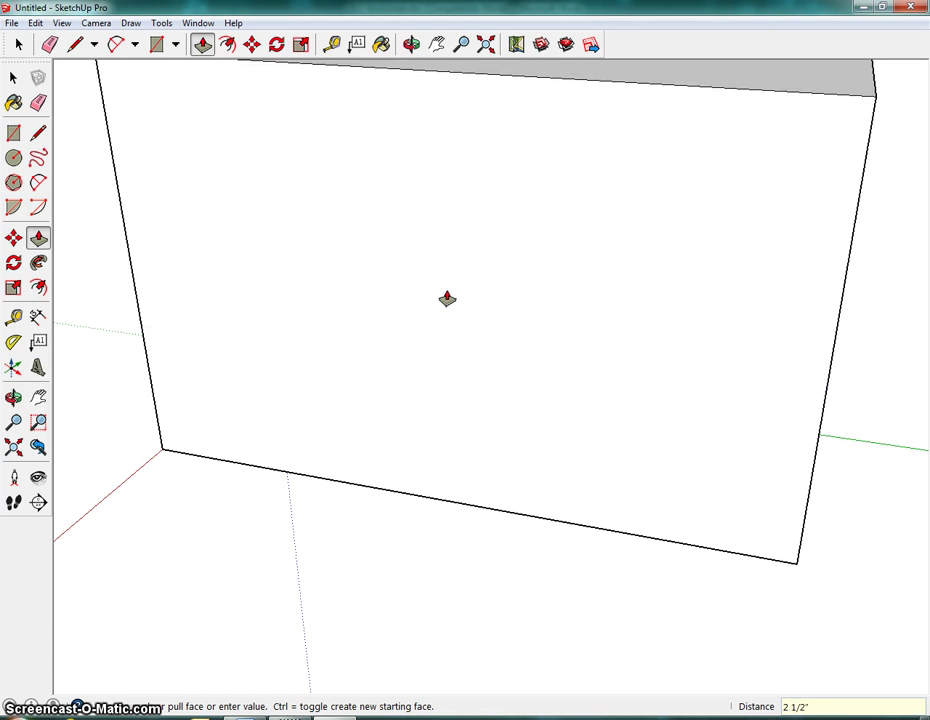
- Pan and orbit so the whole box shows, then view the Word worksheet
click(436, 42)
scroll(469, 208, down, 3)
drag(469, 208, 460, 372)
middle_drag(461, 372, 509, 399)
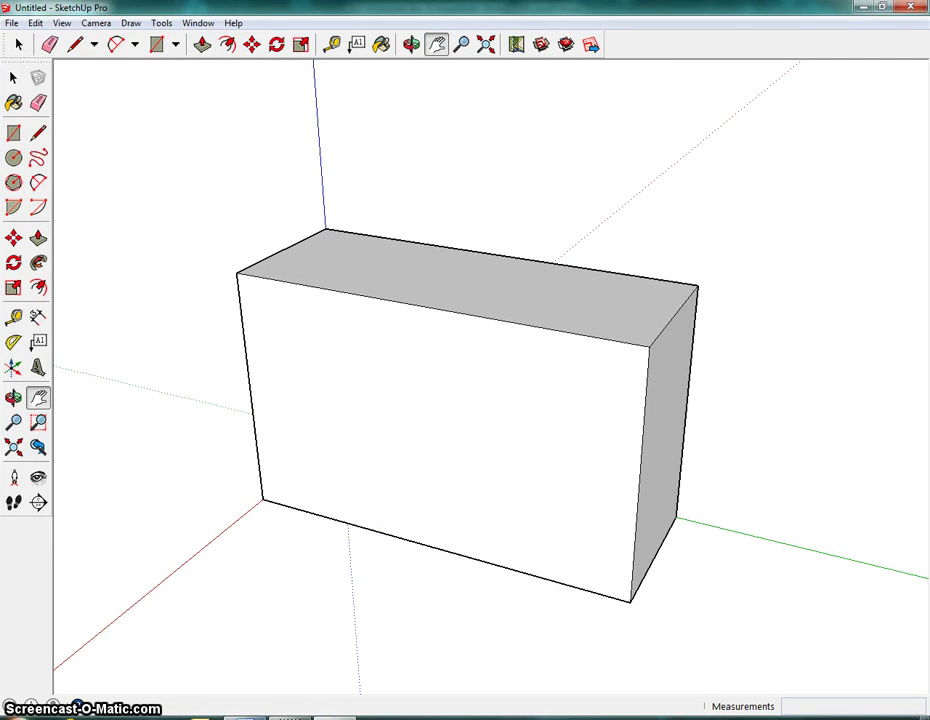
click(249, 712)
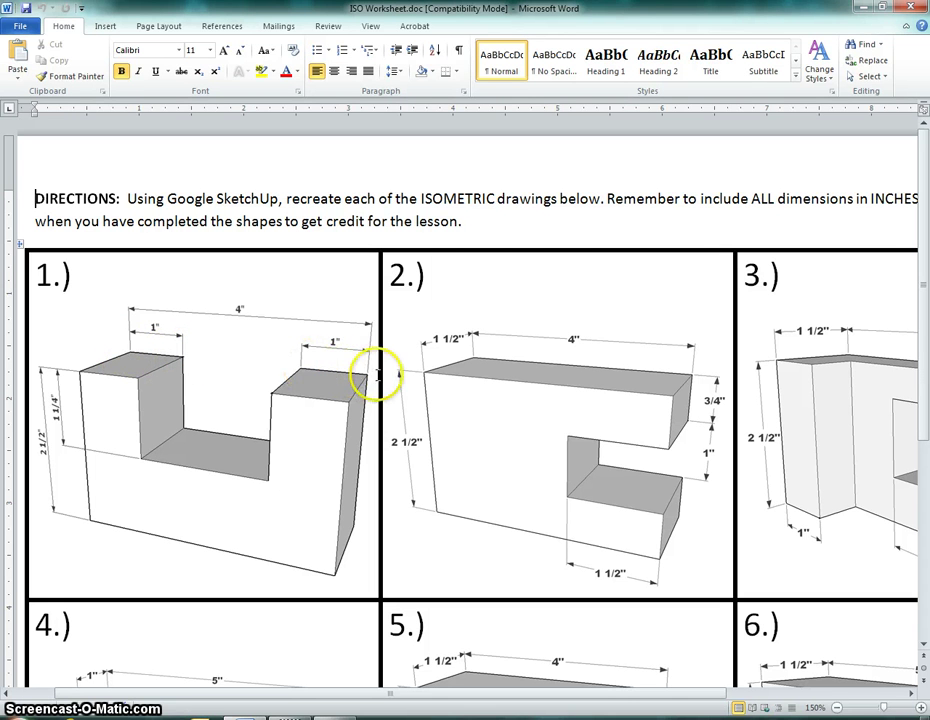
- Place a Tape Measure guide point 1" in from the block's top-left corner
key(alt+Tab)
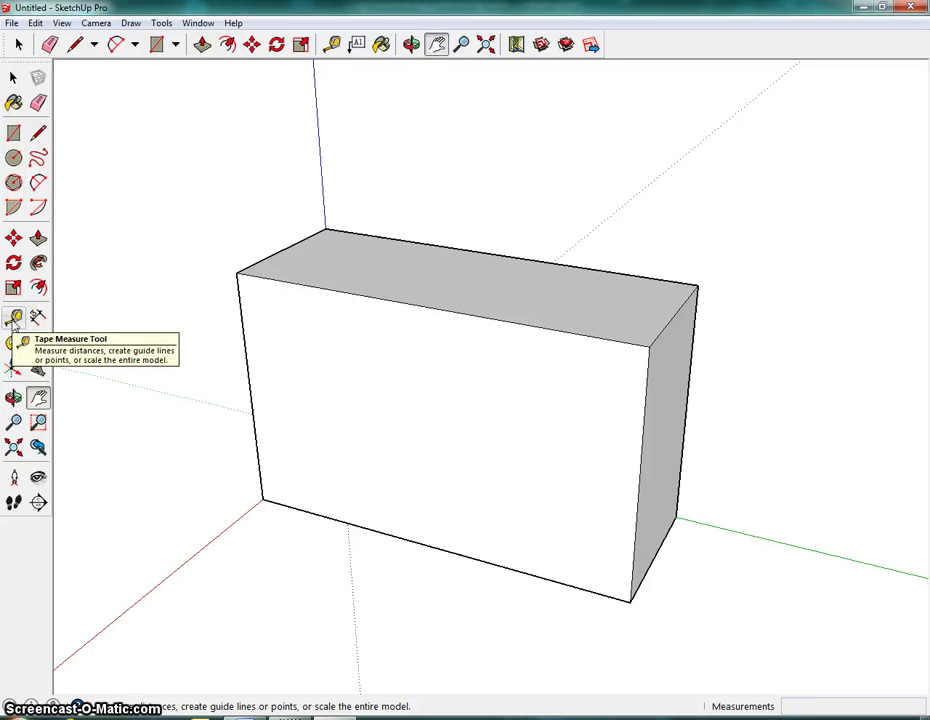
click(14, 318)
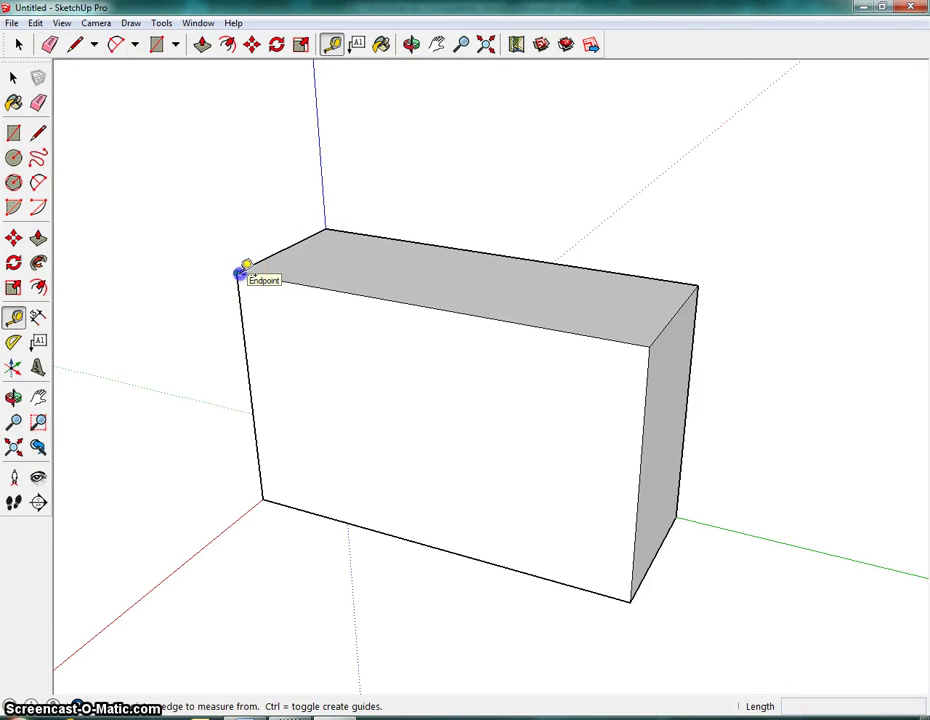
click(240, 272)
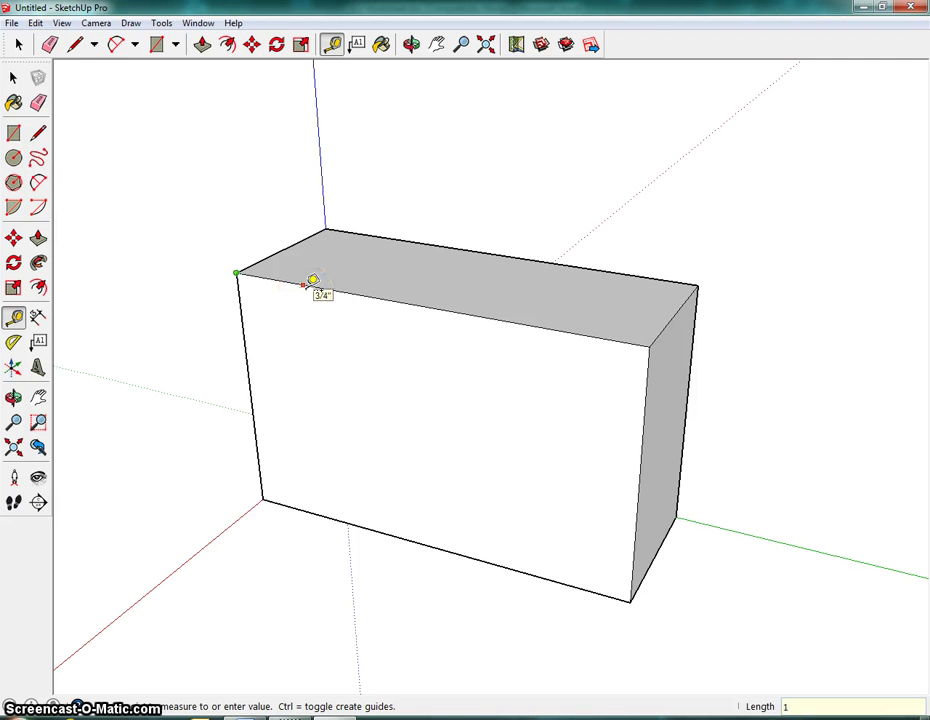
click(313, 283)
drag(326, 286, 354, 290)
scroll(340, 285, up, 3)
scroll(322, 278, down, 3)
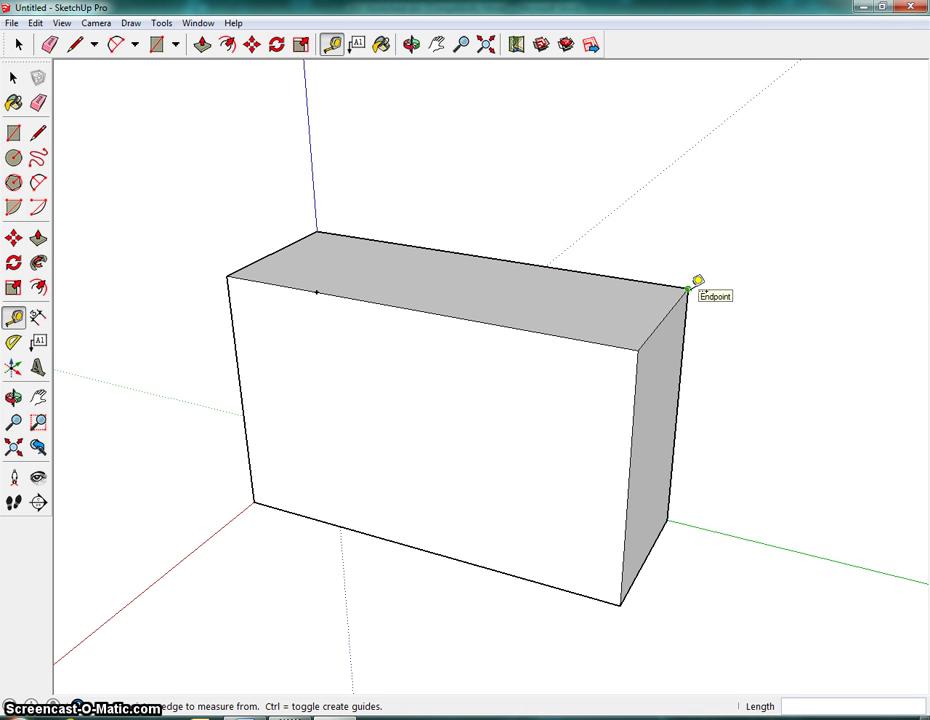
- Place a second 1" guide point in from the block's top-right corner
drag(688, 302, 648, 343)
click(639, 348)
click(688, 290)
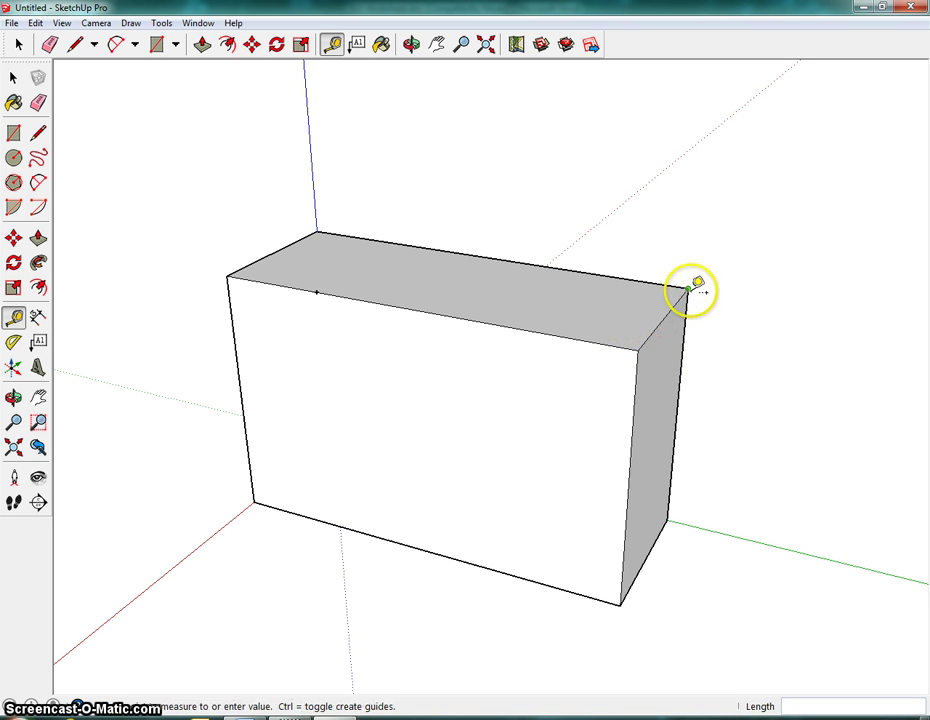
click(621, 278)
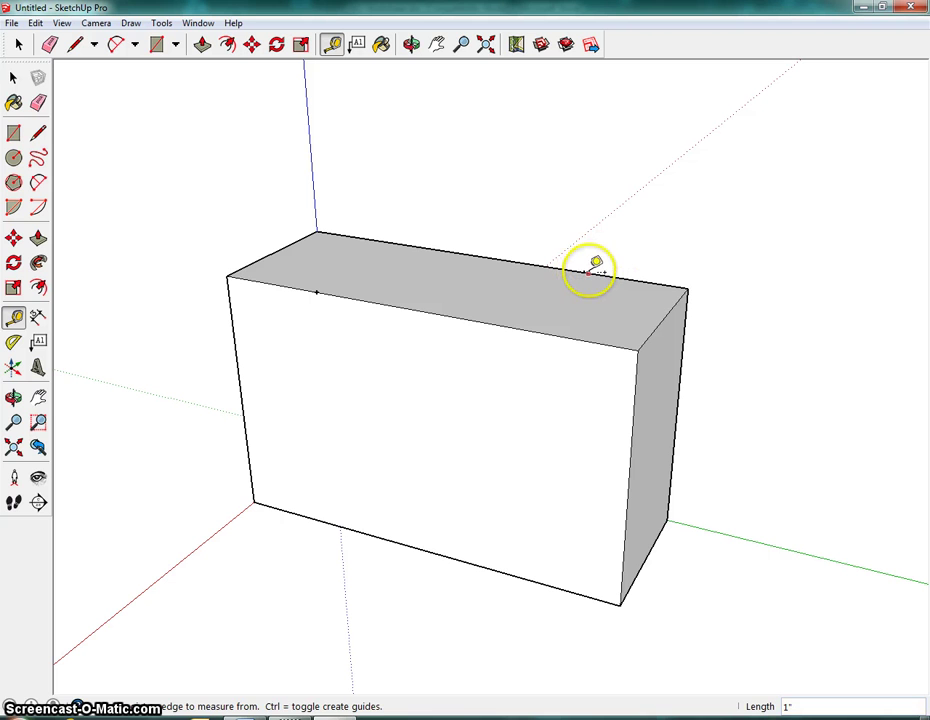
click(76, 46)
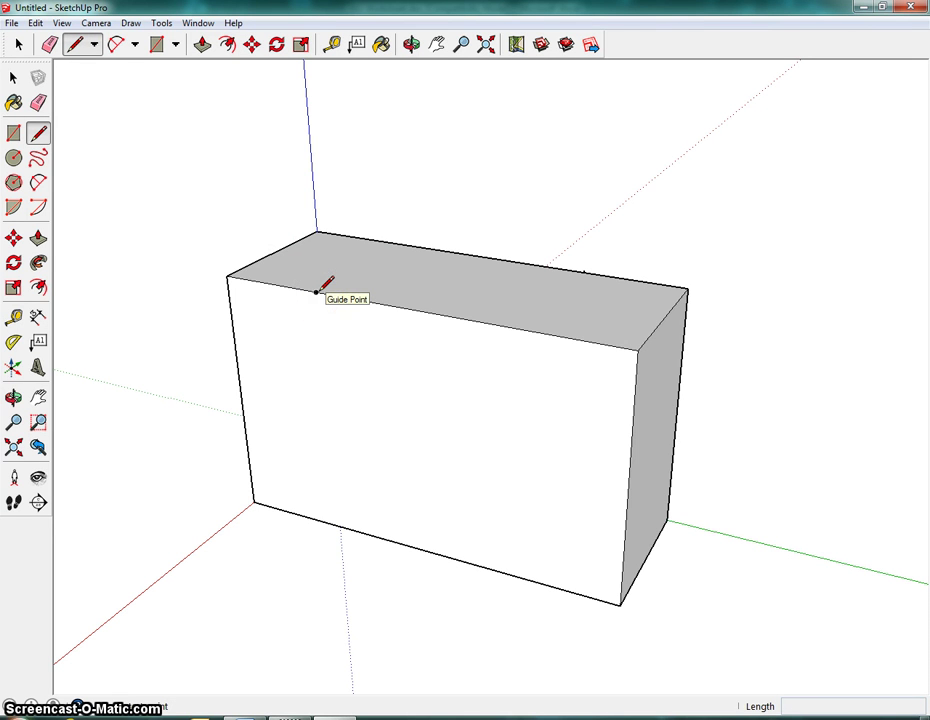
- Draw trial dividing lines across the top from the 1" marks, then undo them
click(316, 291)
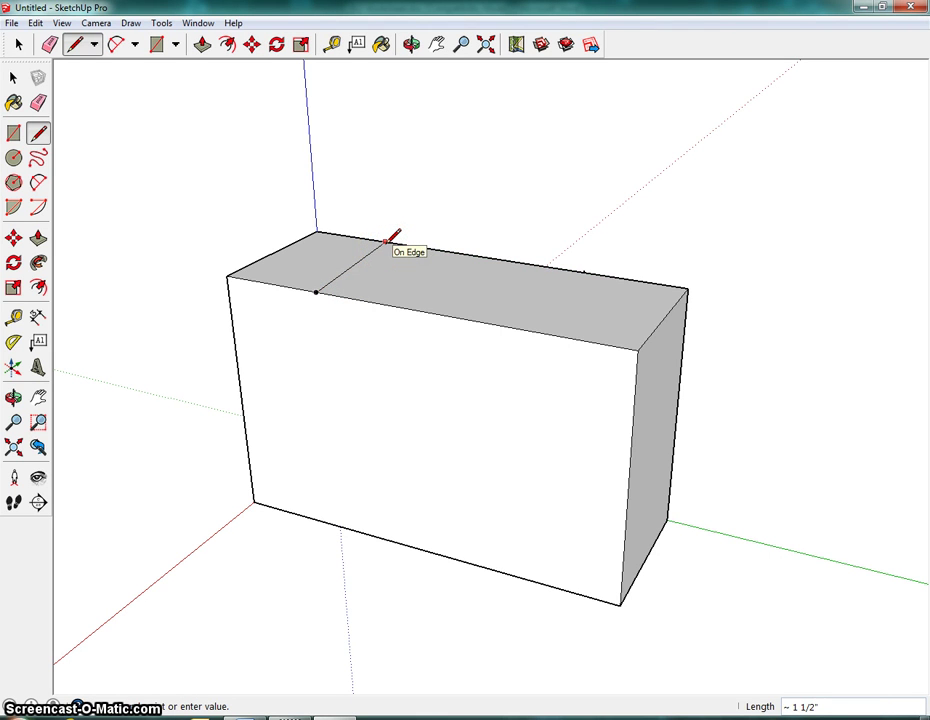
click(386, 241)
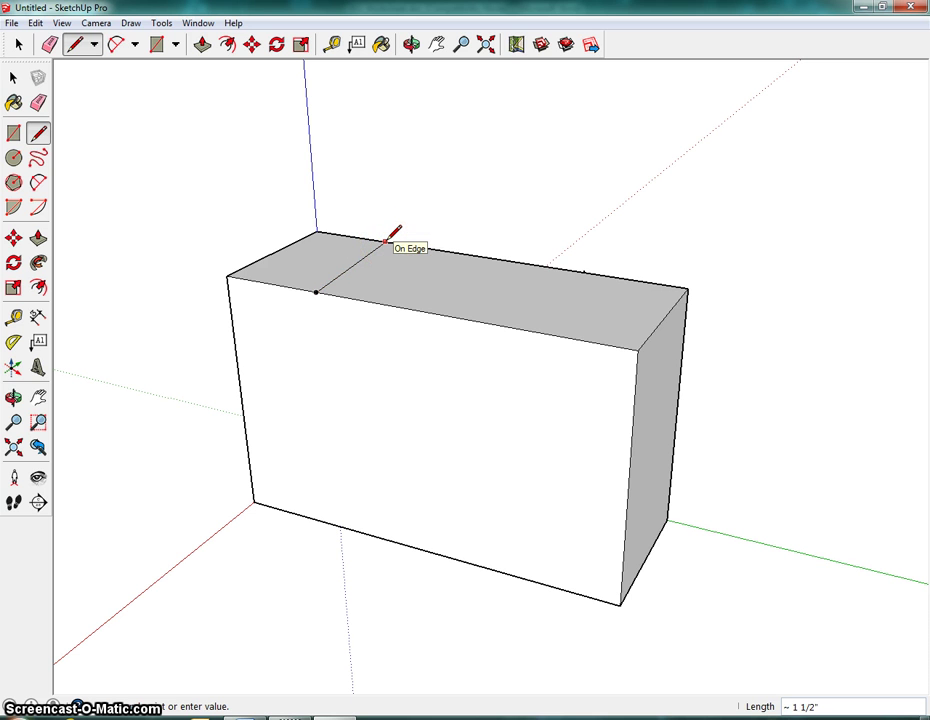
click(396, 243)
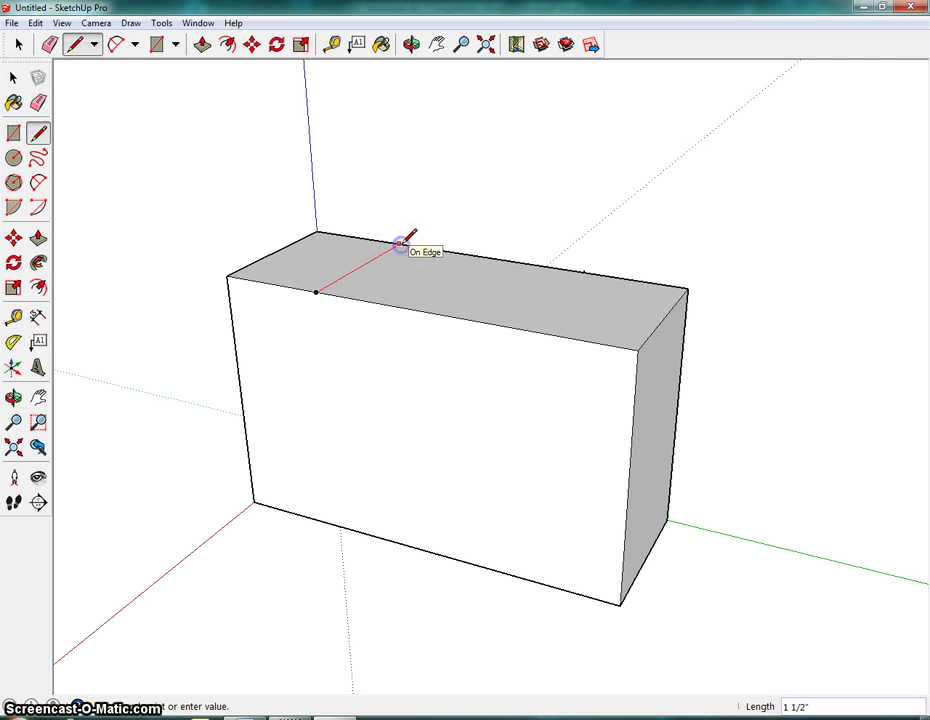
click(585, 272)
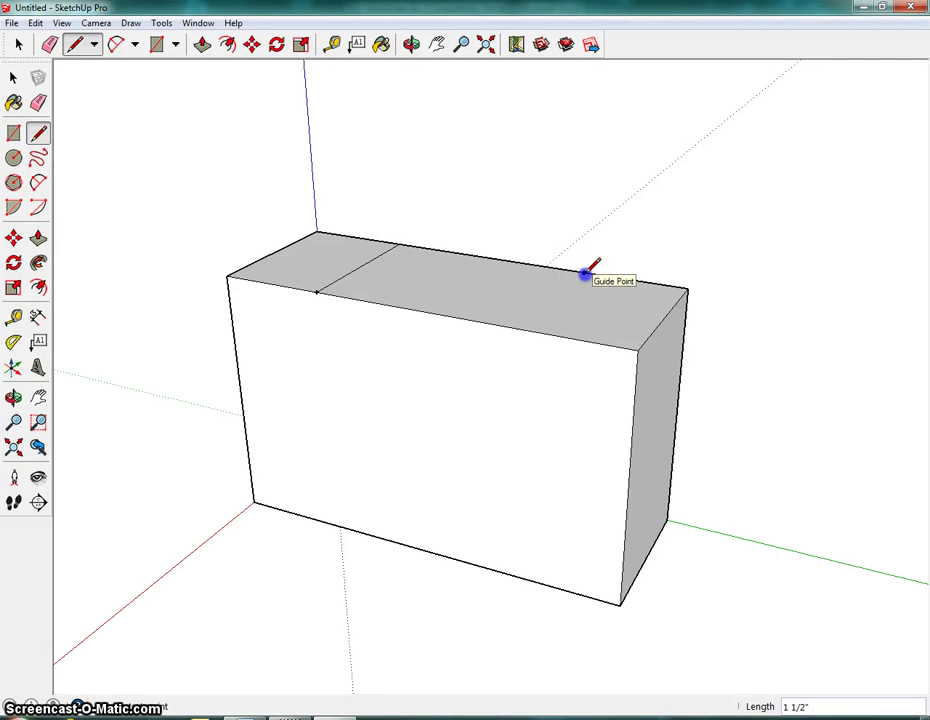
mouse_move(585, 272)
mouse_down()
mouse_move(536, 331)
mouse_move(522, 329)
mouse_move(503, 287)
mouse_up()
key(ctrl+z)
key(ctrl+z)
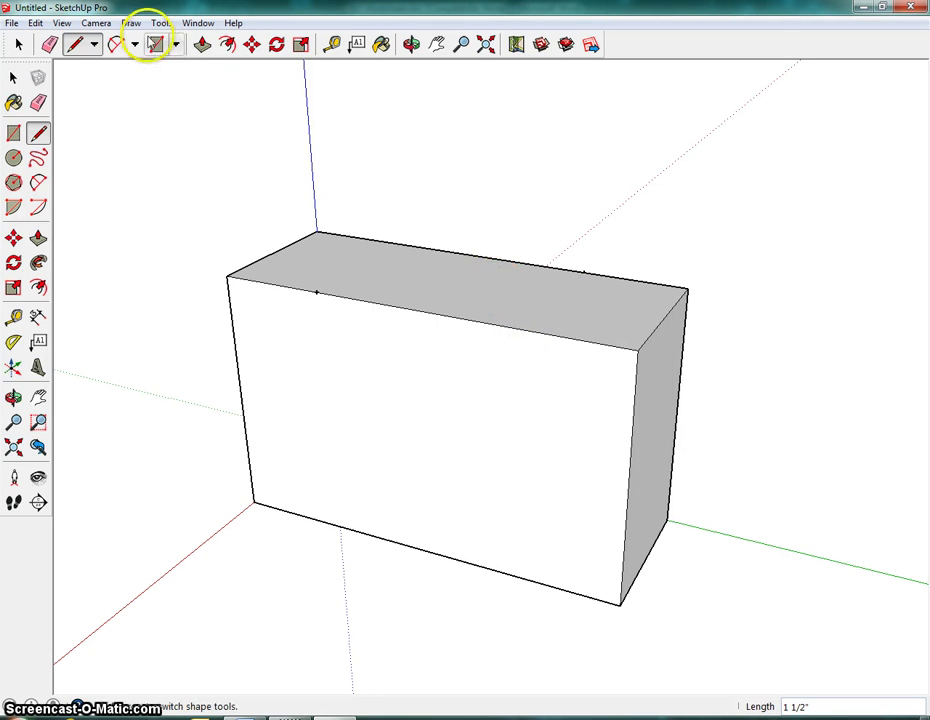
- Draw a 2" by 1 1/2" rectangle across the middle of the top face
click(156, 44)
drag(318, 287, 587, 268)
click(242, 716)
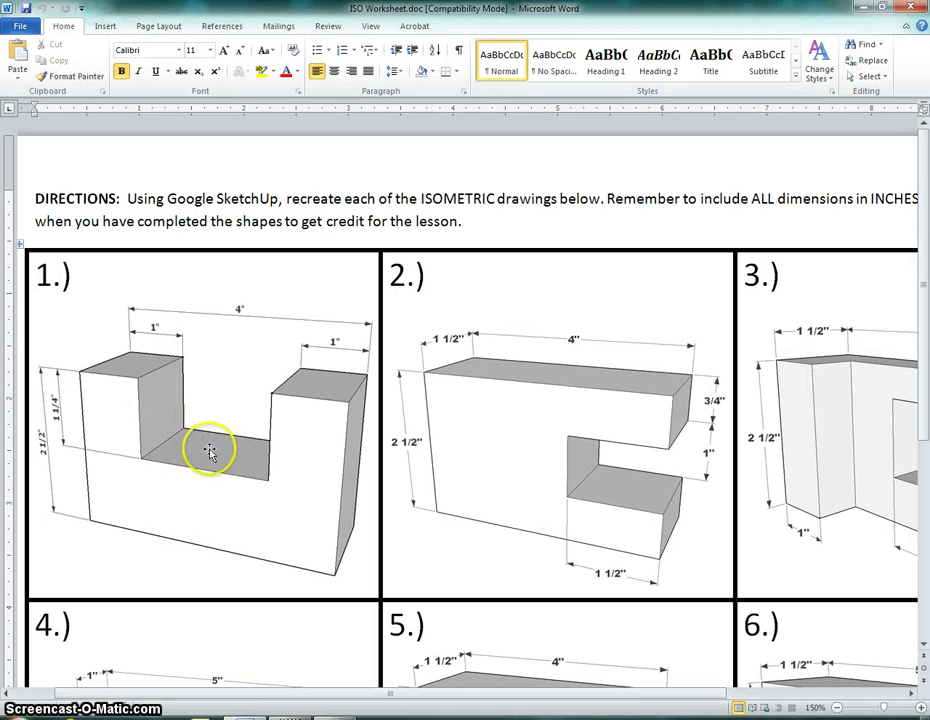
- Toggle between SketchUp and the worksheet to compare figure 1's notch dimensions
click(242, 716)
click(290, 716)
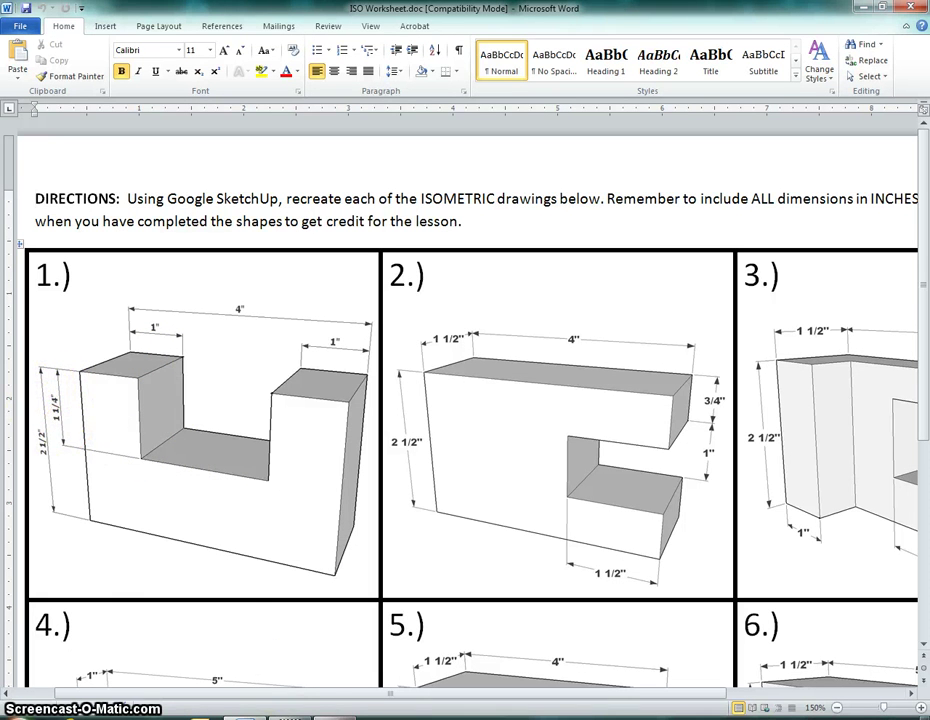
- Push the middle top strip down 1.25" into a U-shaped notch, then view the worksheet
click(250, 716)
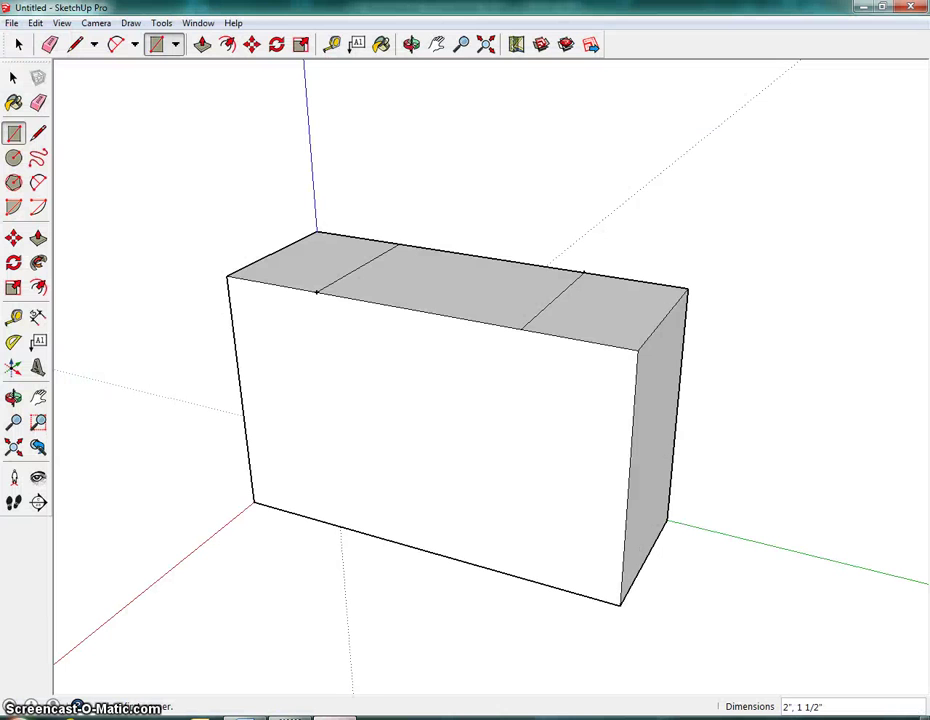
click(202, 45)
click(450, 280)
click(450, 280)
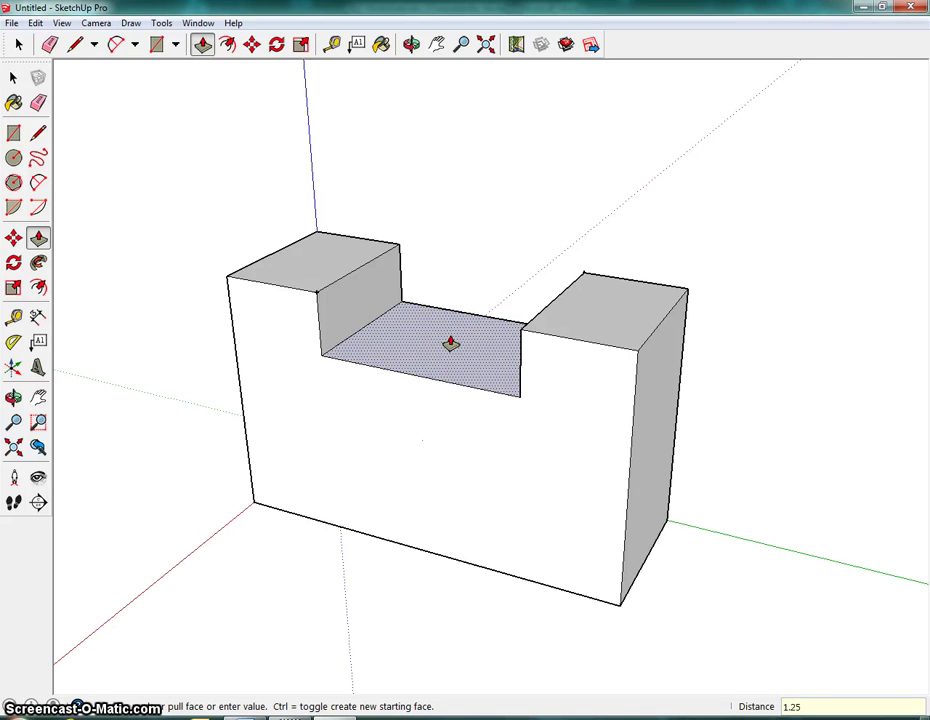
key(Return)
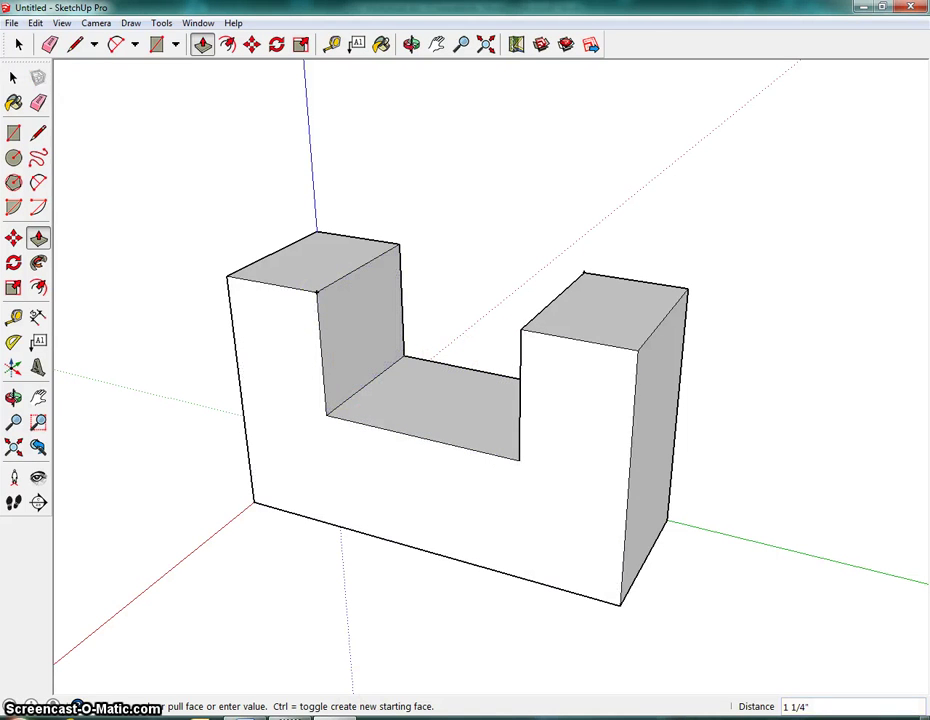
key(alt+Tab)
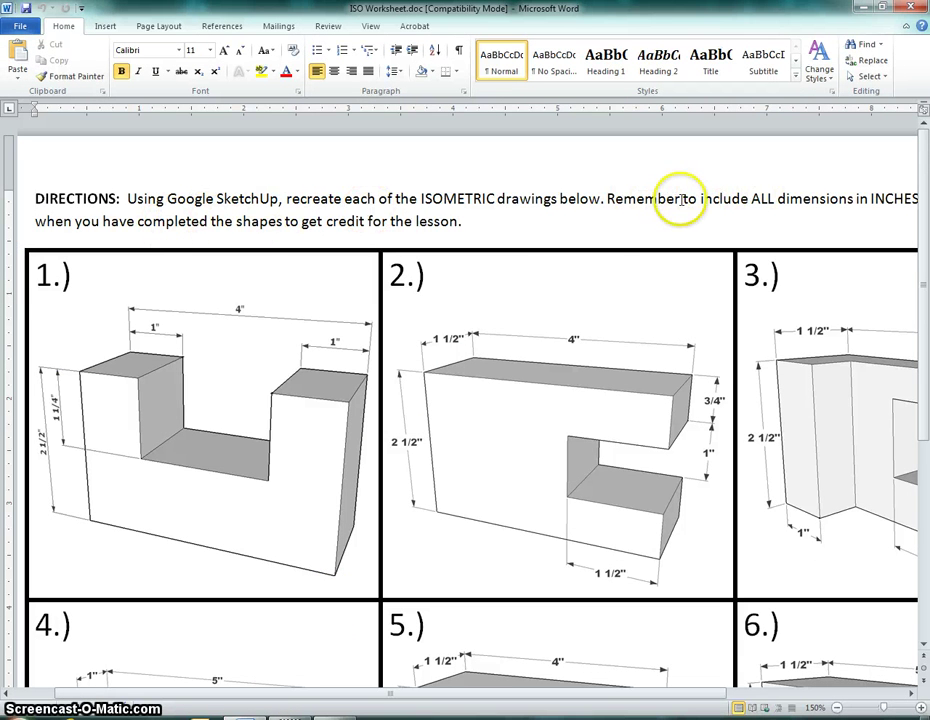
- Highlight 'to include ALL dimensions in INCHES' in the Word worksheet, then return to SketchUp
drag(683, 199, 792, 199)
drag(861, 199, 916, 199)
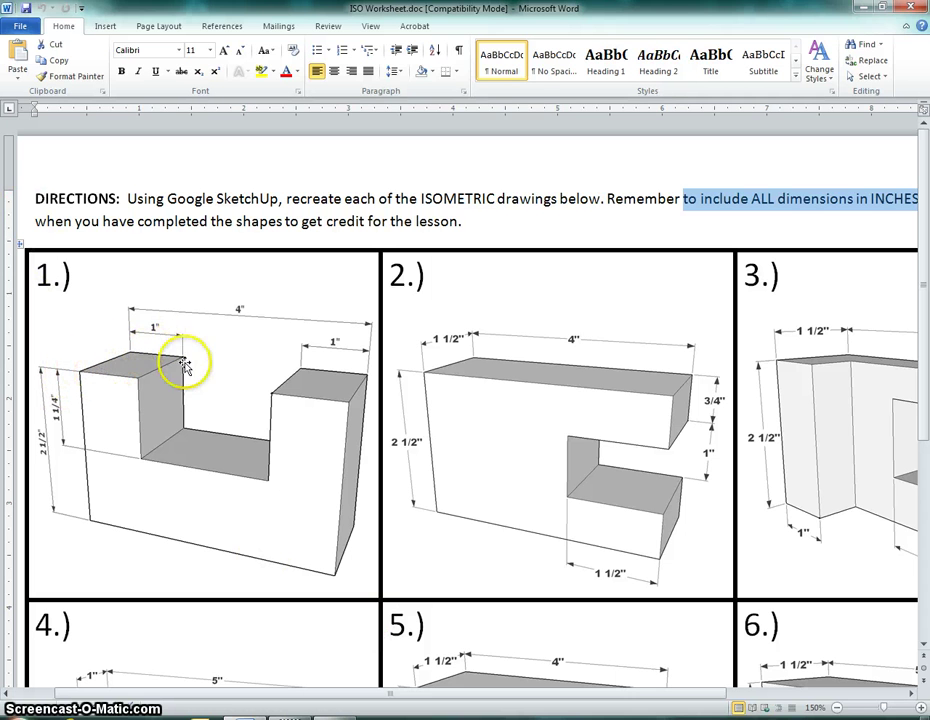
click(332, 710)
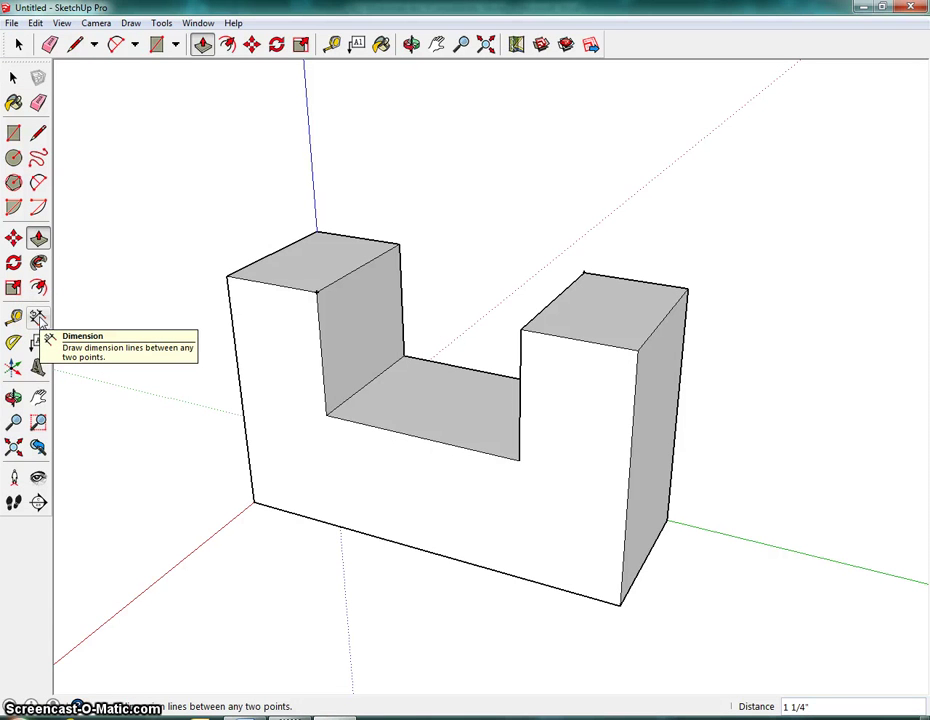
- Dimension the 1" top widths of the left and right uprights above the block
click(38, 318)
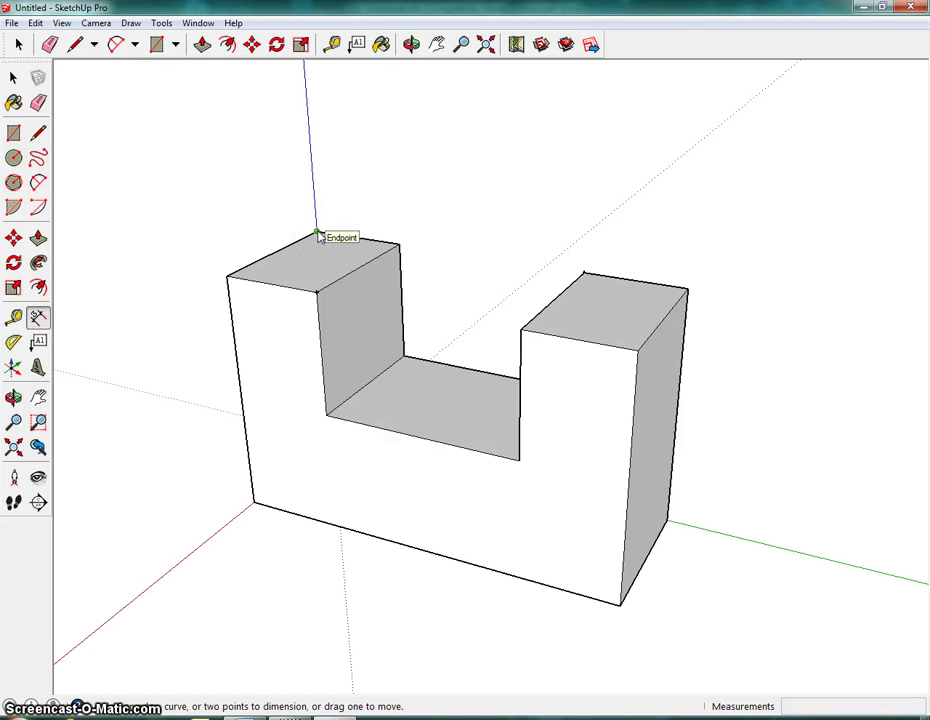
drag(318, 233, 400, 247)
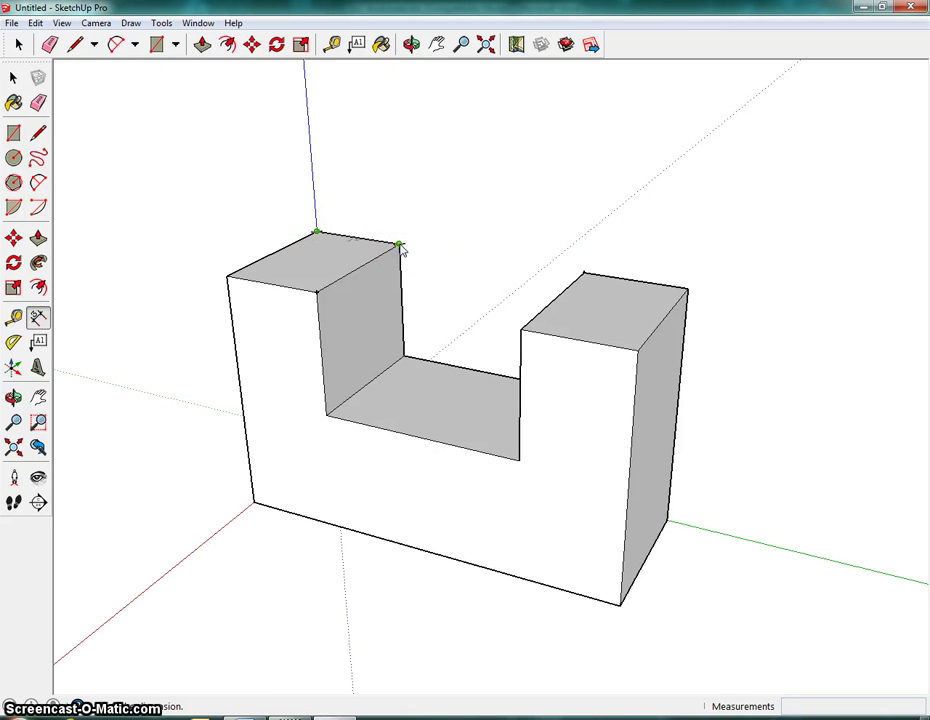
click(399, 212)
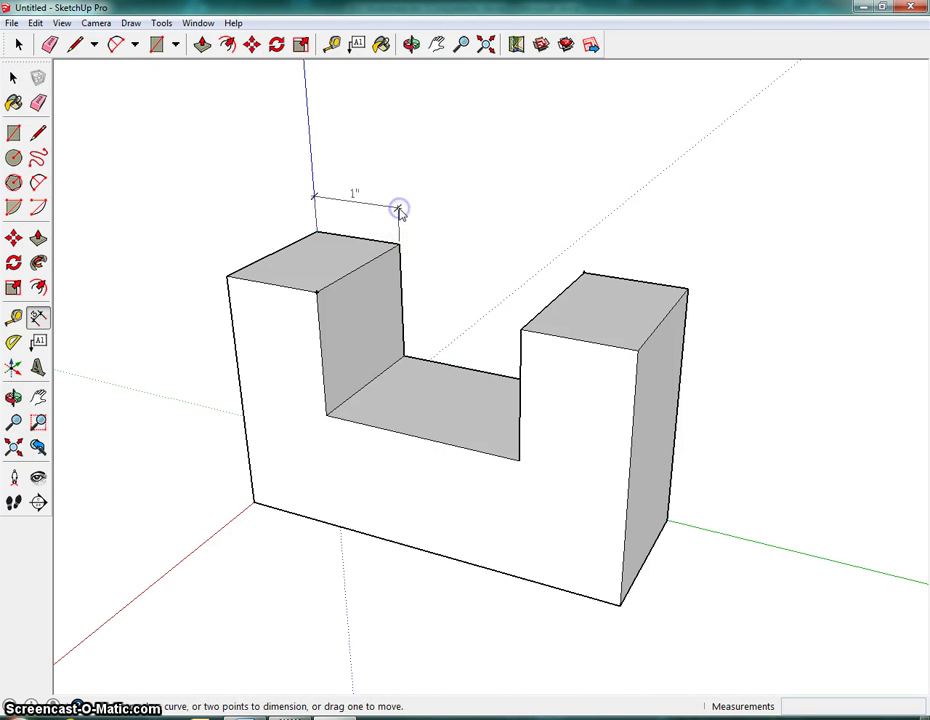
drag(584, 272, 686, 290)
click(686, 249)
click(318, 202)
- Add the 4" overall length dimension above the others and the 1 1/2" depth dimension
click(316, 233)
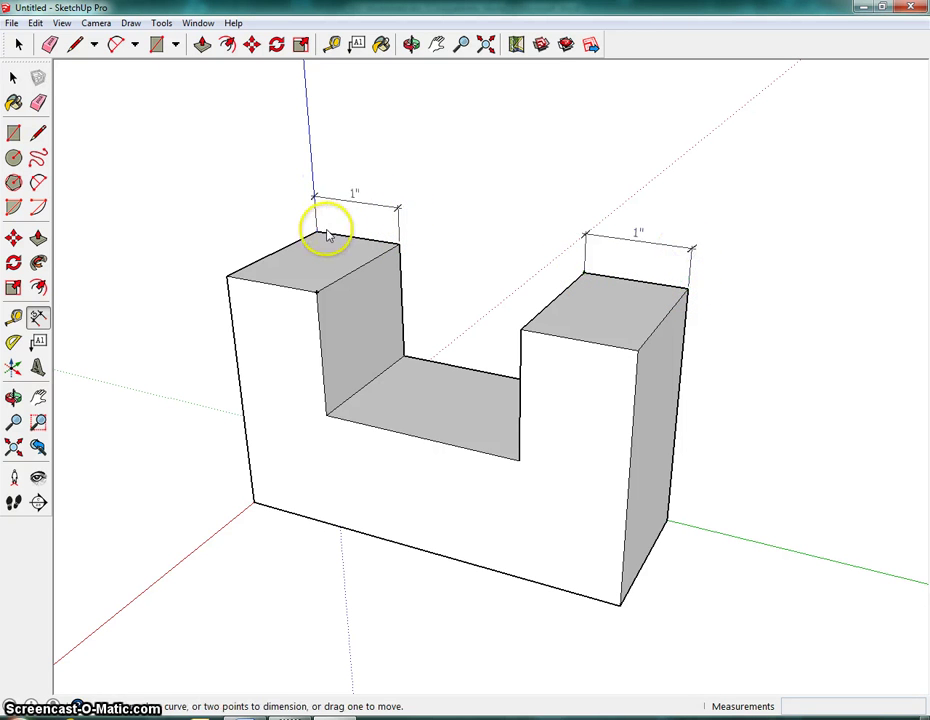
click(688, 290)
drag(689, 292, 691, 204)
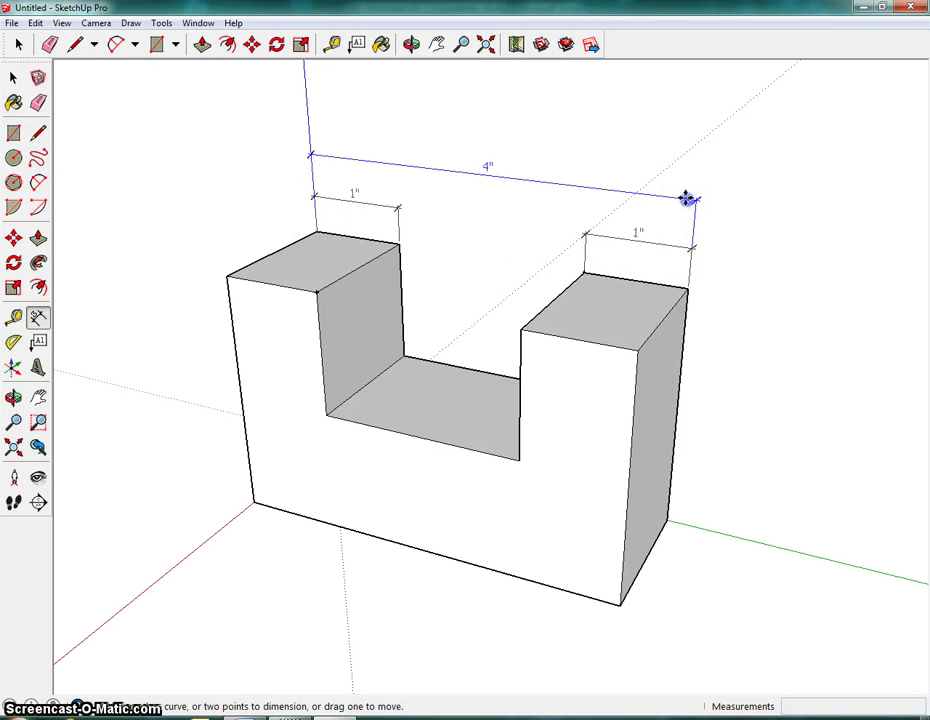
click(227, 272)
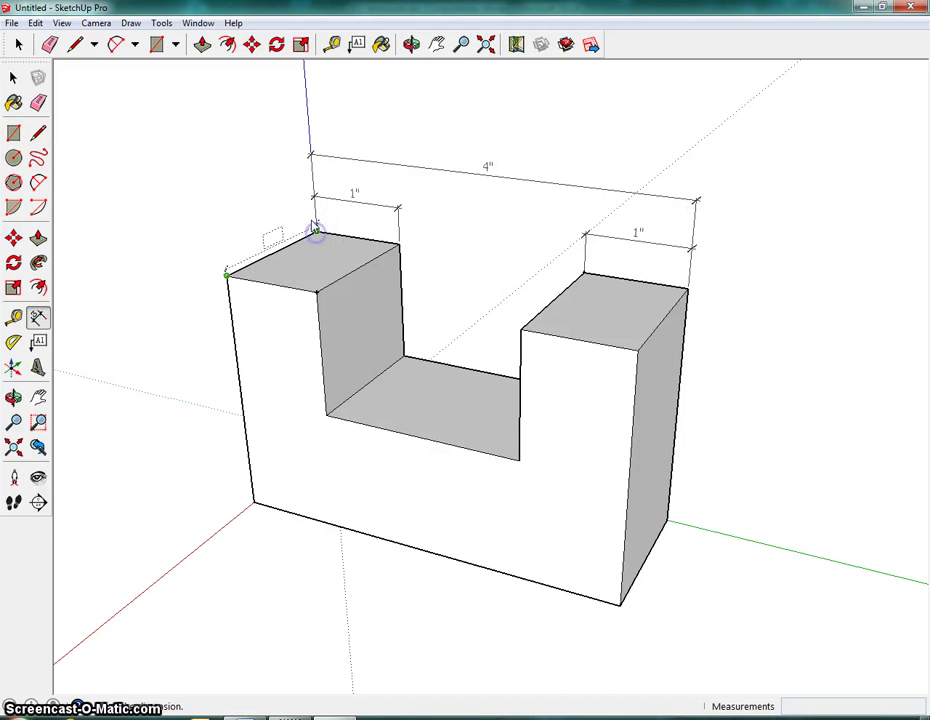
click(311, 195)
click(232, 301)
- Add the 2 1/2" height and 1 1/4" notch-depth dimensions on the block's left side
middle_drag(380, 262, 384, 257)
click(231, 273)
click(256, 503)
click(220, 492)
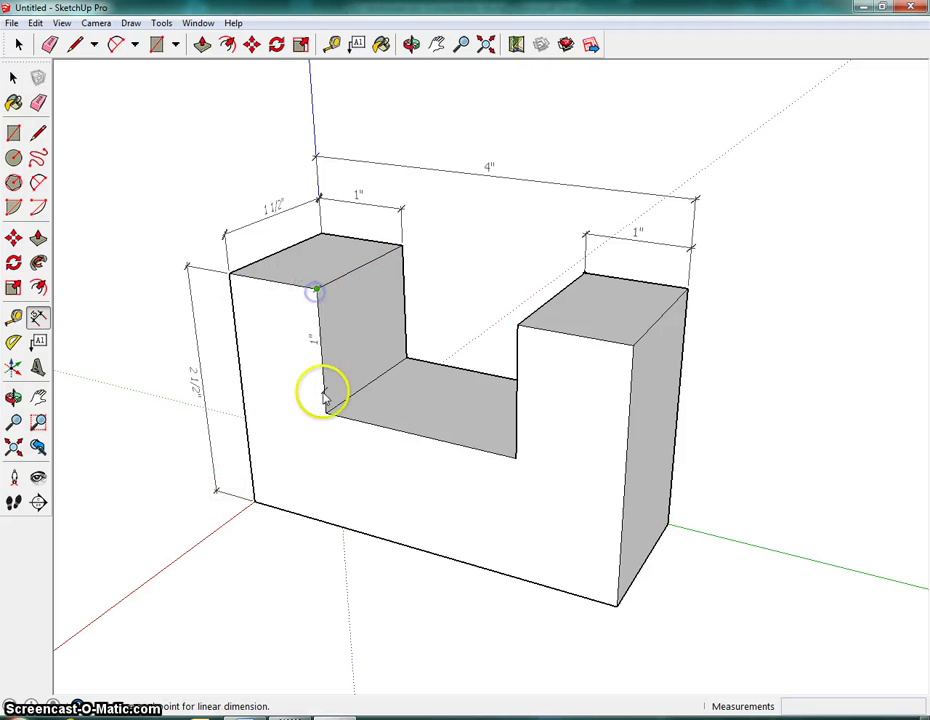
click(224, 399)
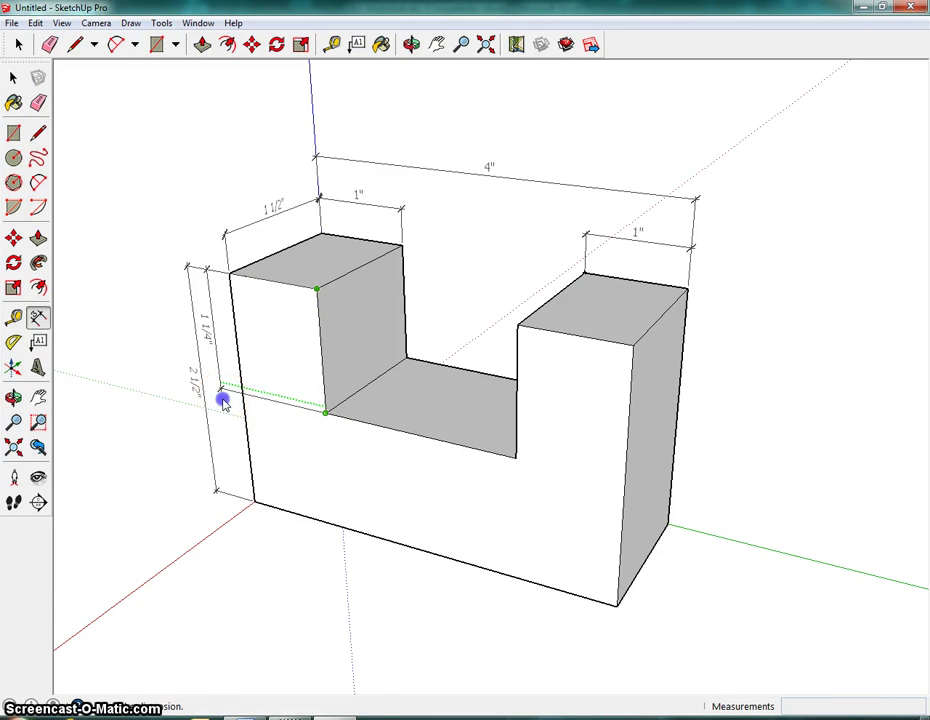
click(18, 44)
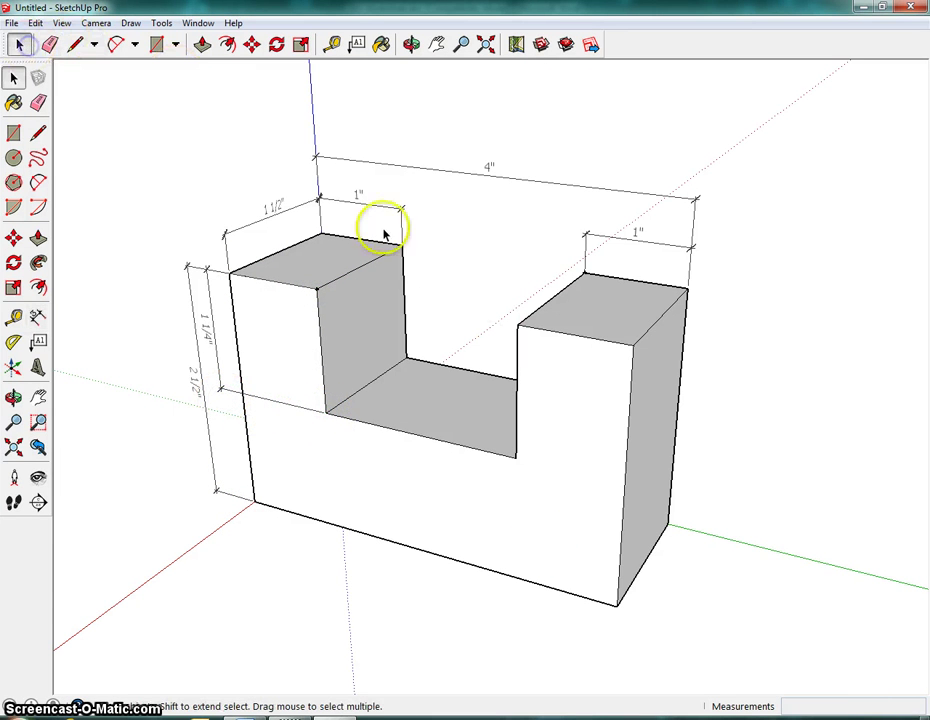
scroll(640, 403, down, 1)
scroll(643, 410, up, 3)
click(436, 44)
drag(530, 300, 655, 296)
click(296, 408)
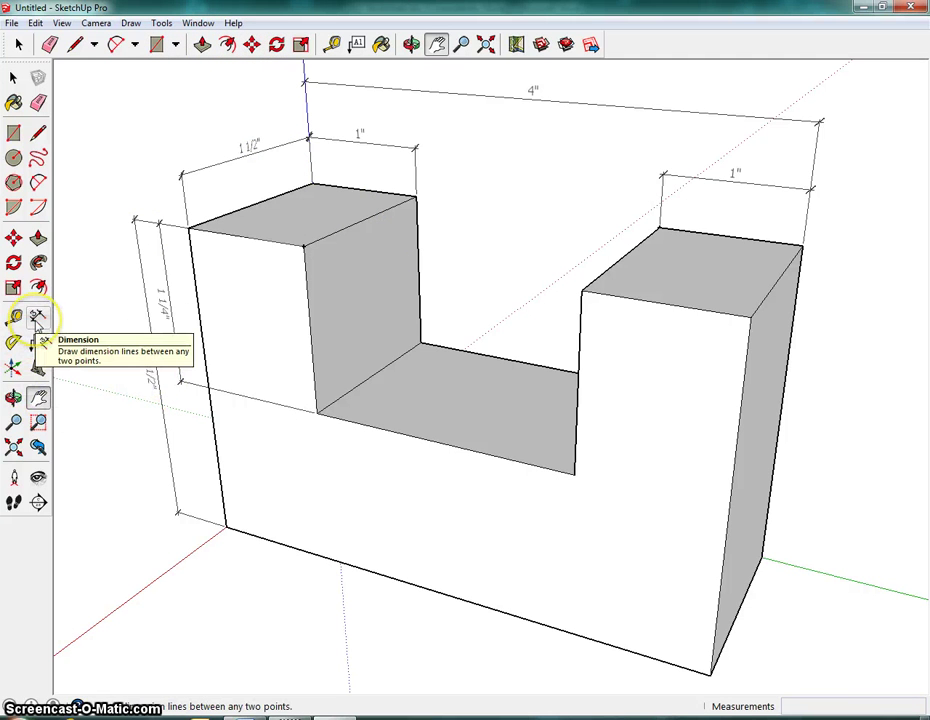
click(38, 237)
middle_drag(619, 597, 625, 273)
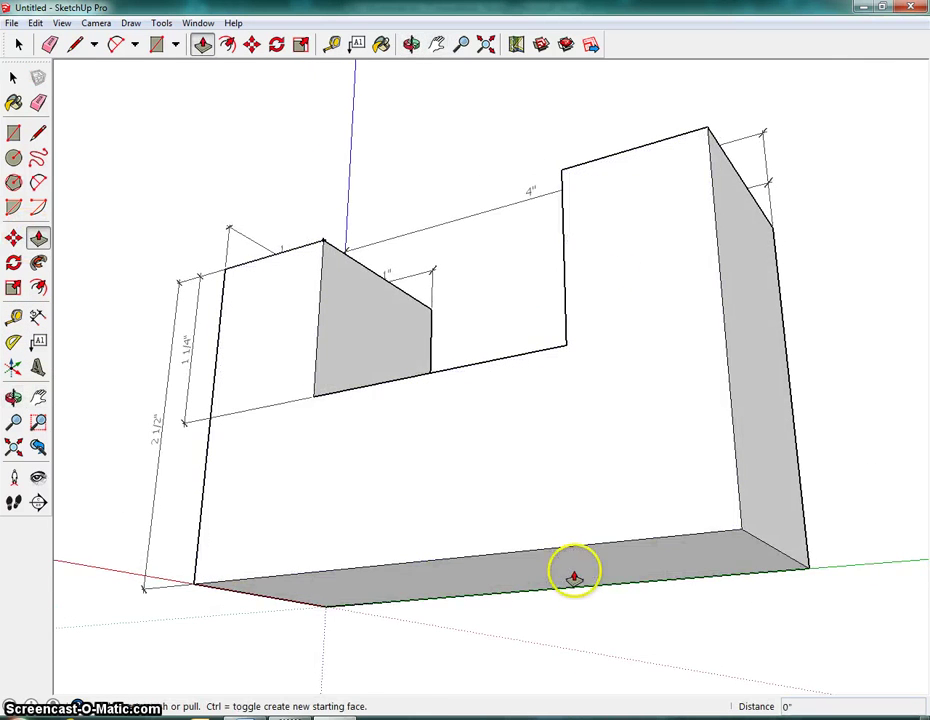
drag(575, 570, 550, 557)
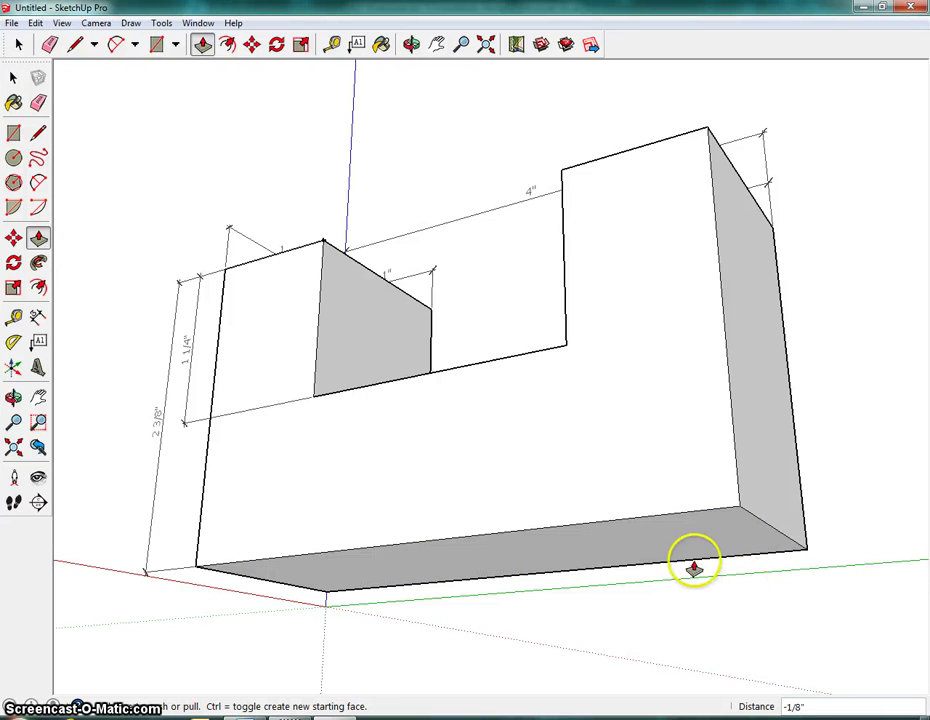
click(687, 535)
drag(682, 546, 677, 560)
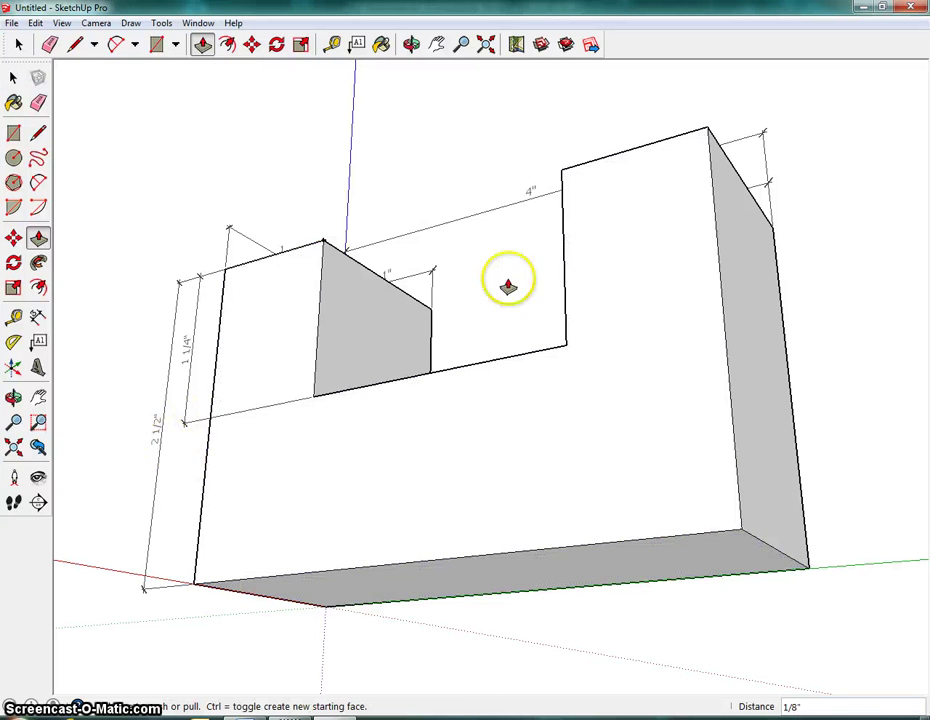
middle_drag(531, 245, 567, 523)
key(p)
click(436, 358)
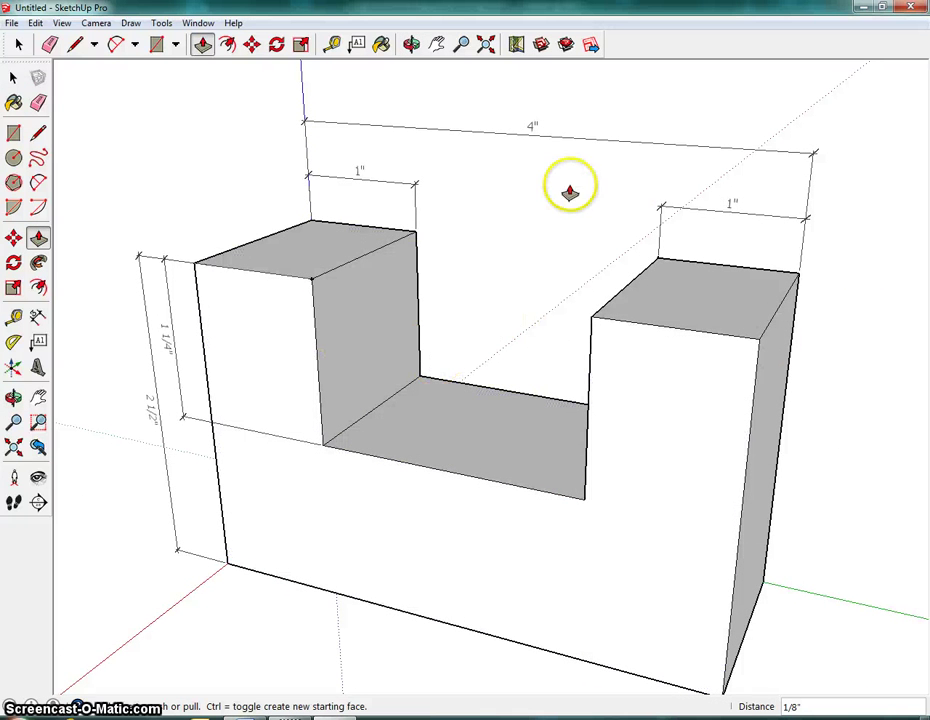
click(38, 316)
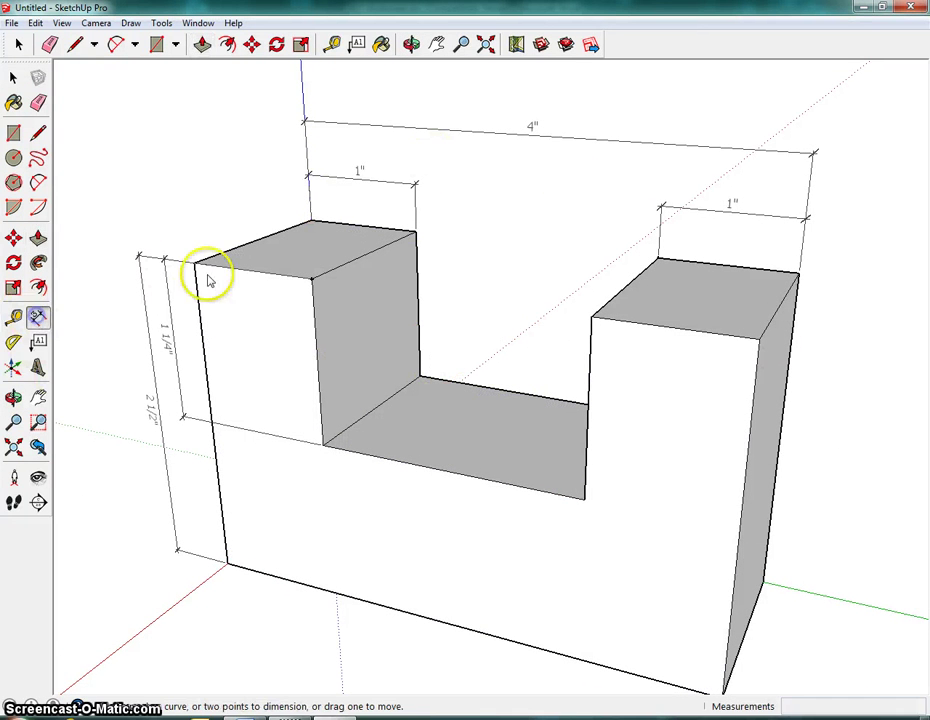
click(307, 218)
click(307, 174)
middle_drag(510, 238, 436, 214)
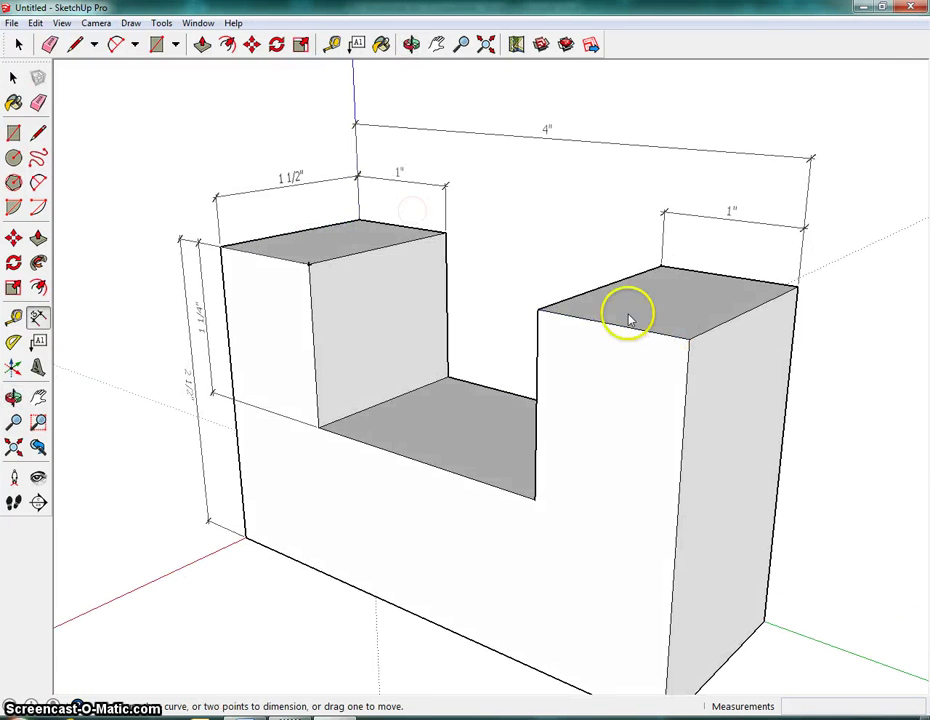